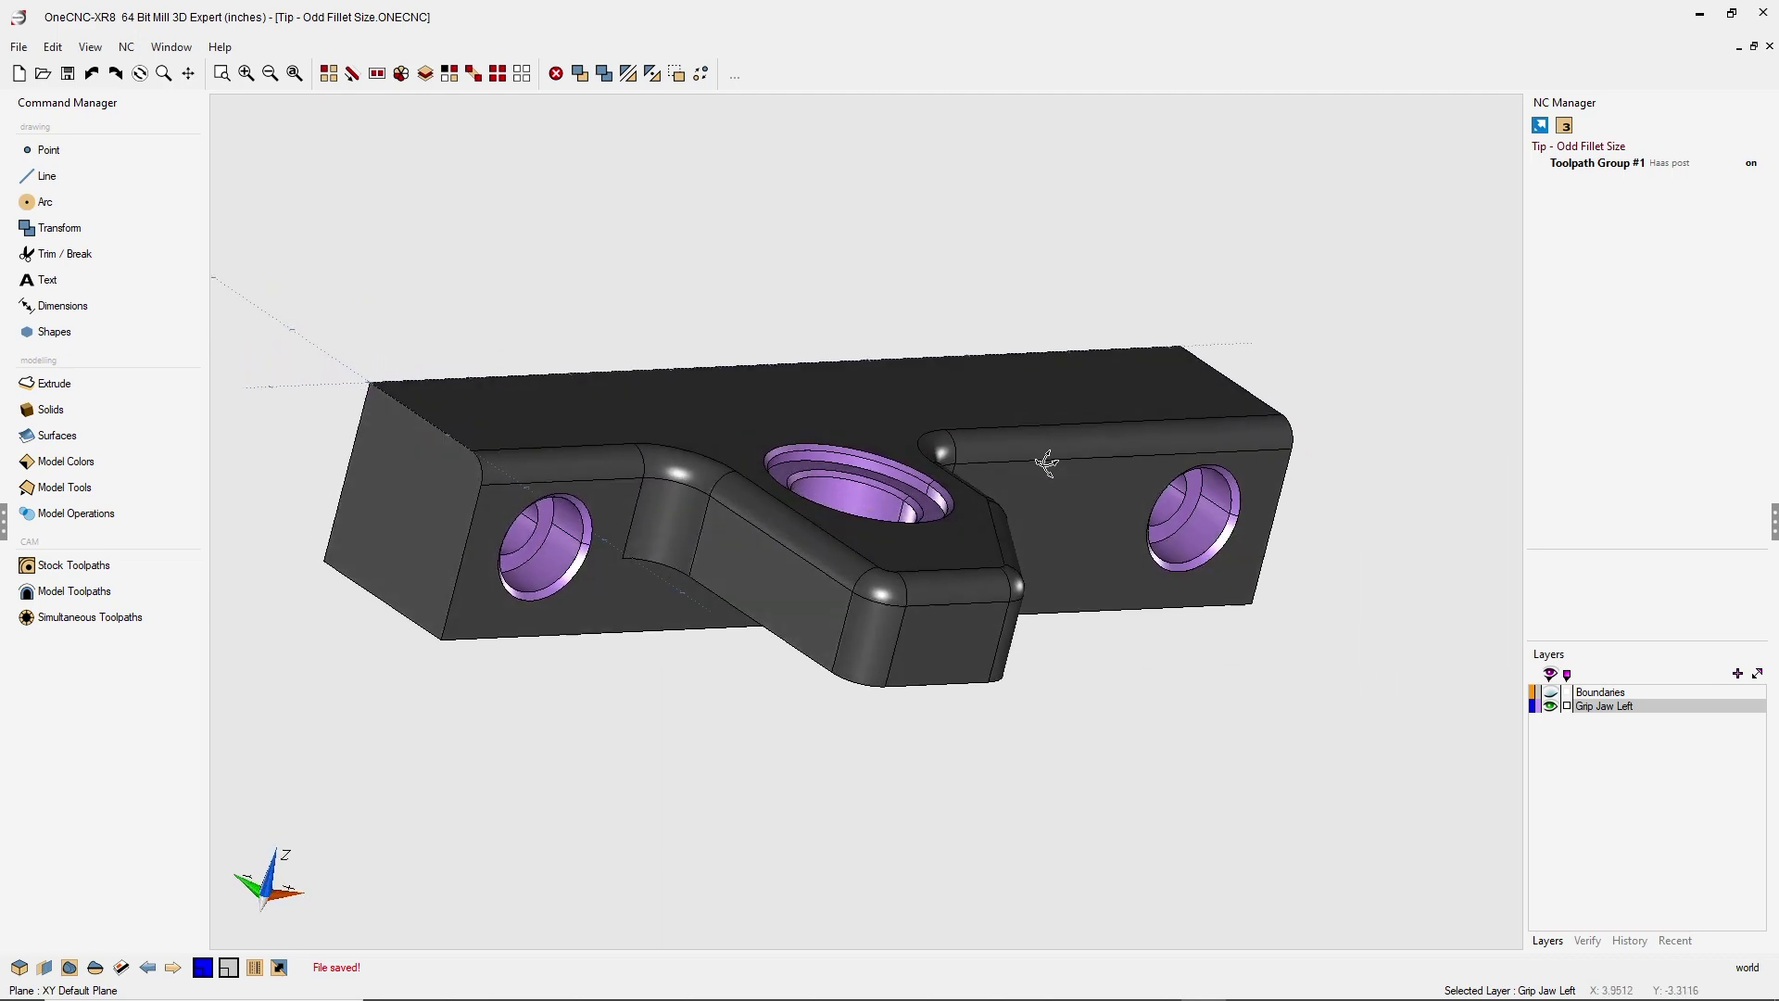
- Zoom out and switch to the top-down view of the grip jaw part
{"action": "scroll", "coordinate": [1036, 512], "scroll_direction": "down", "scroll_amount": 3}
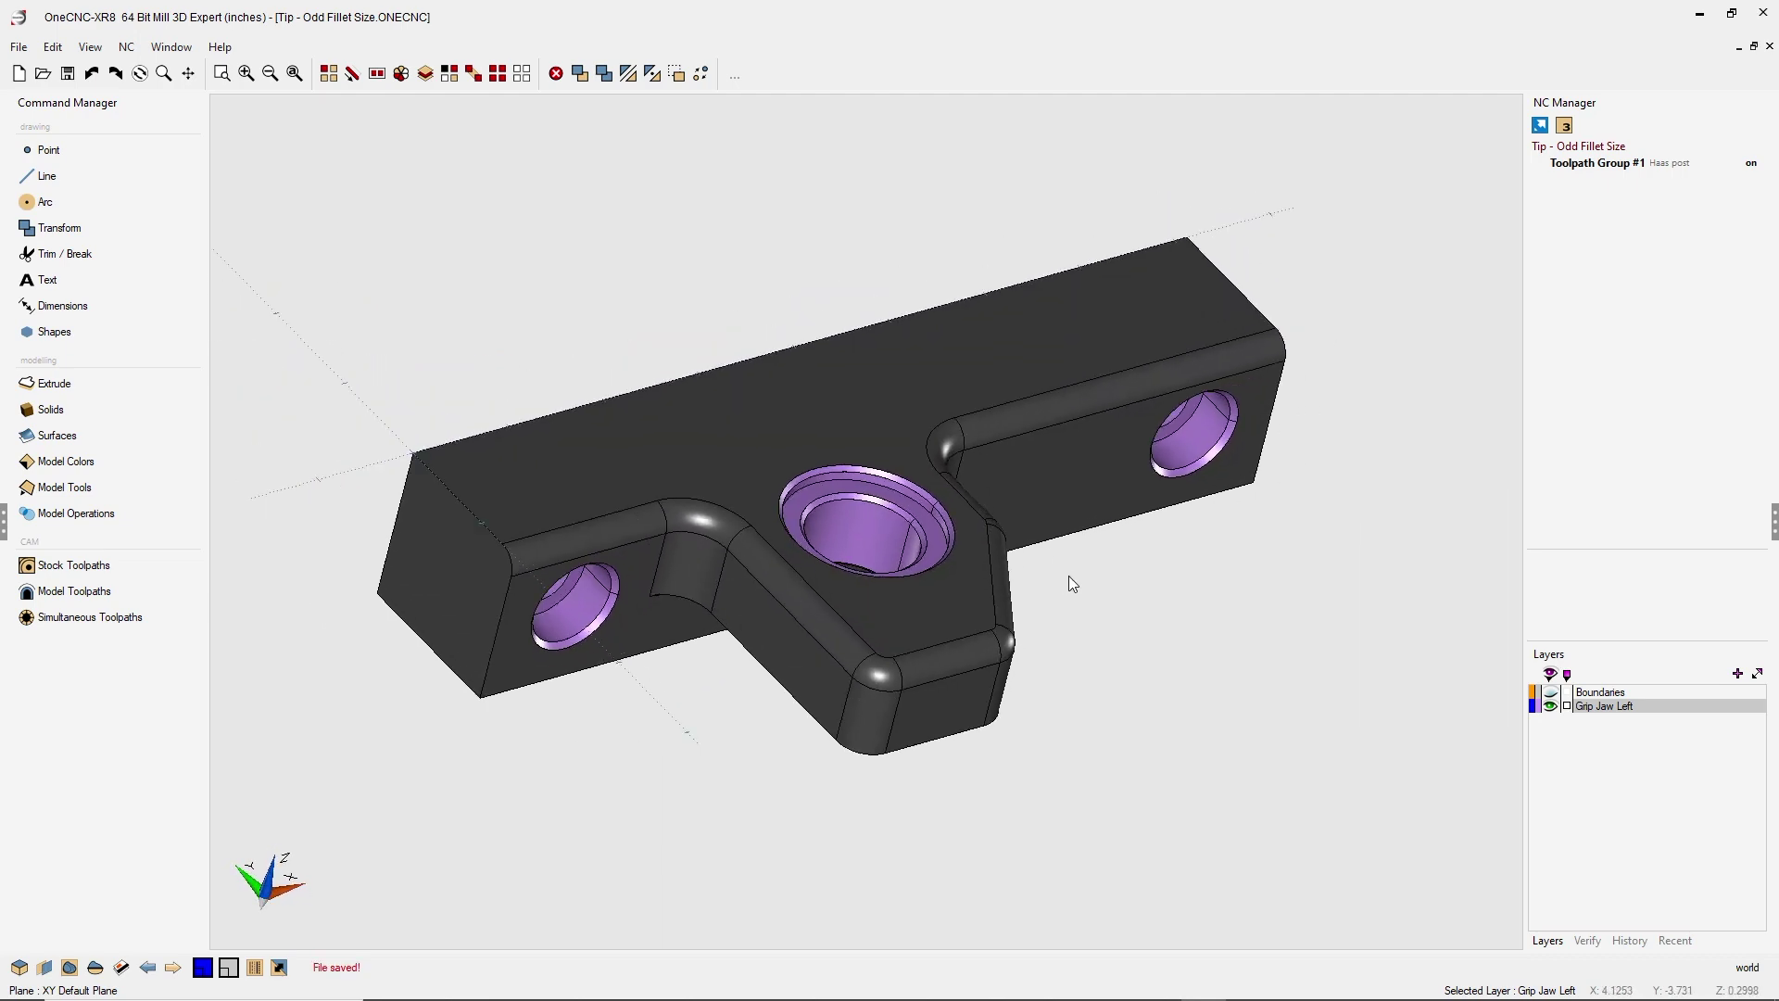
{"action": "key", "text": "F5"}
{"action": "scroll", "coordinate": [1065, 570], "scroll_direction": "down", "scroll_amount": 1}
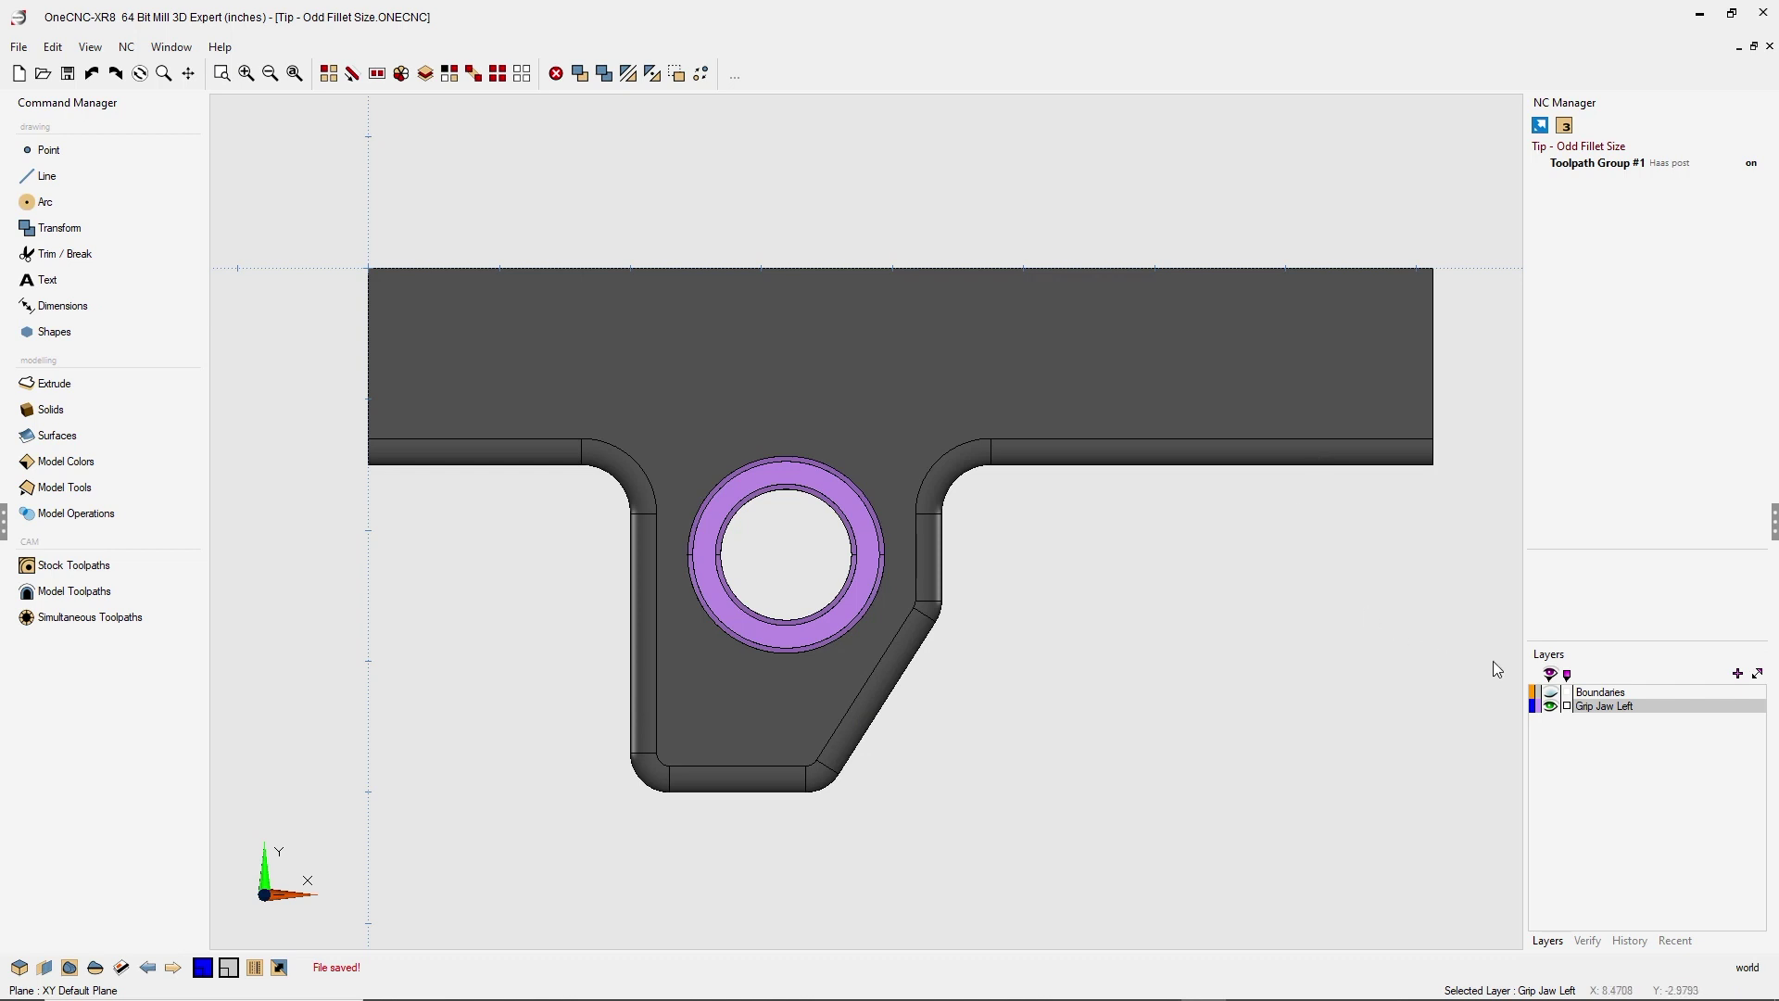
- Show the Boundaries layer, pan the part up-left, and save the file
{"action": "left_click", "coordinate": [1550, 692]}
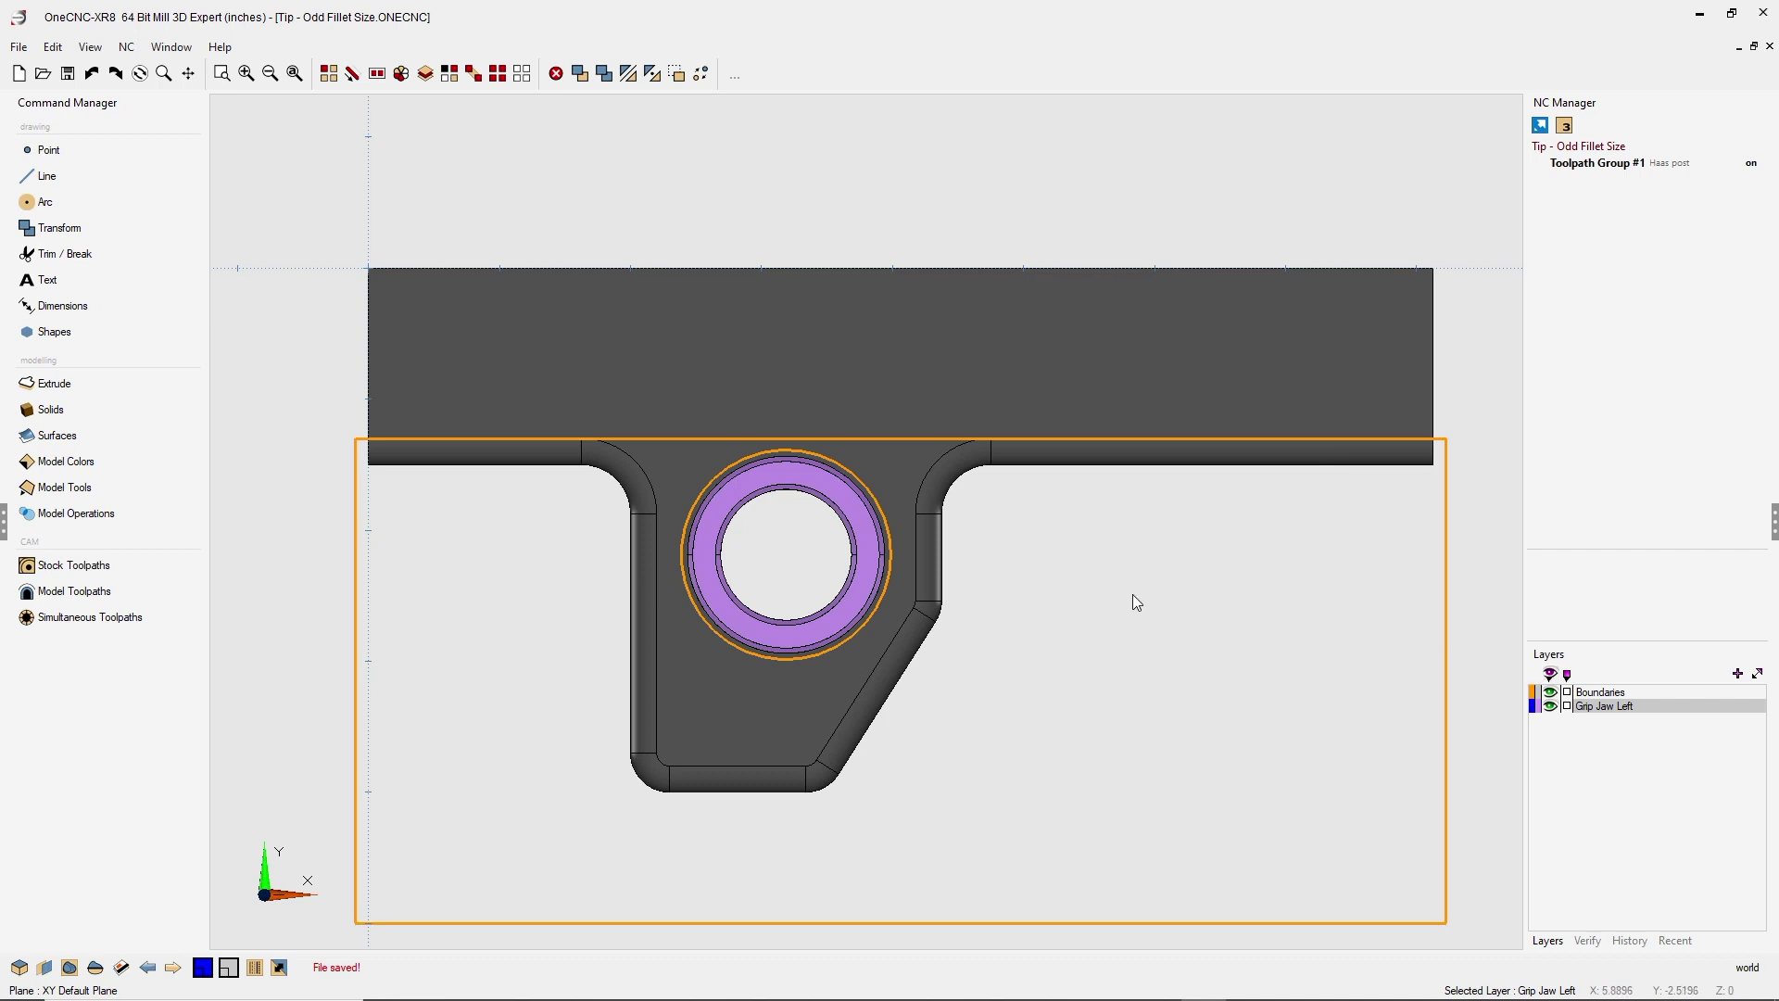
{"action": "middle_click_drag", "start_coordinate": [1132, 579], "coordinate": [1096, 546]}
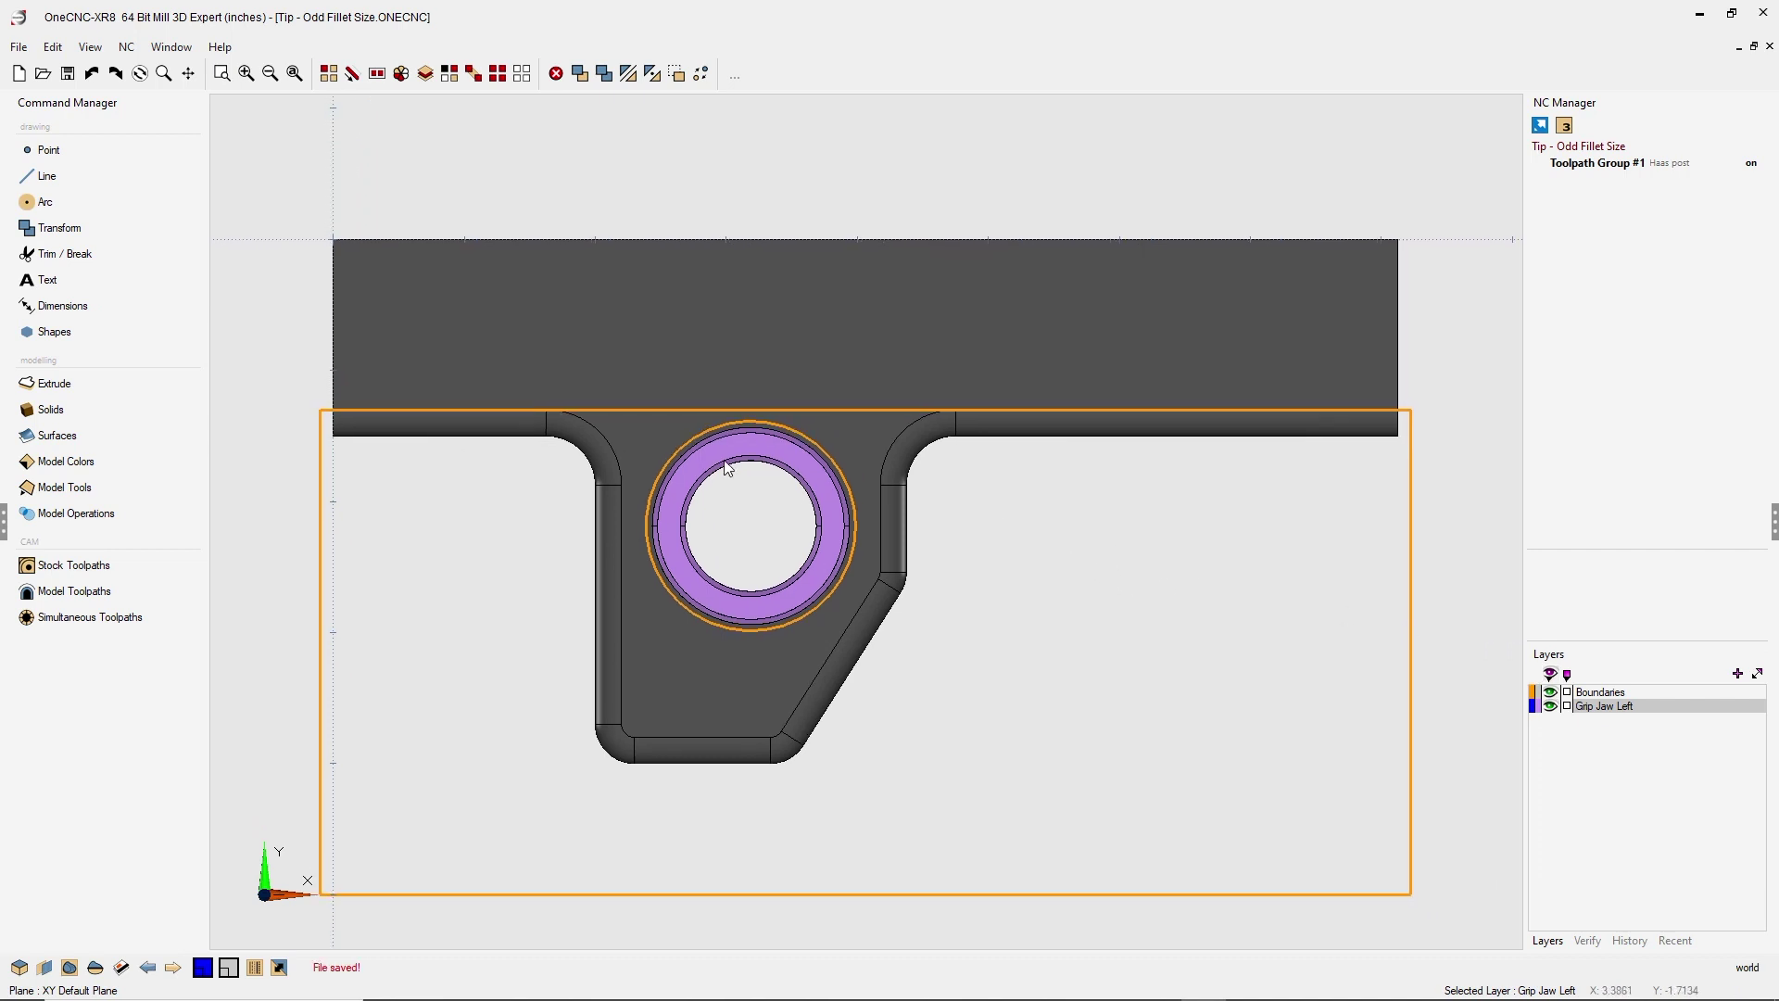
{"action": "key", "text": "ctrl+s"}
- Open the Model Toolpaths list of roughing and finishing strategies
{"action": "left_click", "coordinate": [65, 595]}
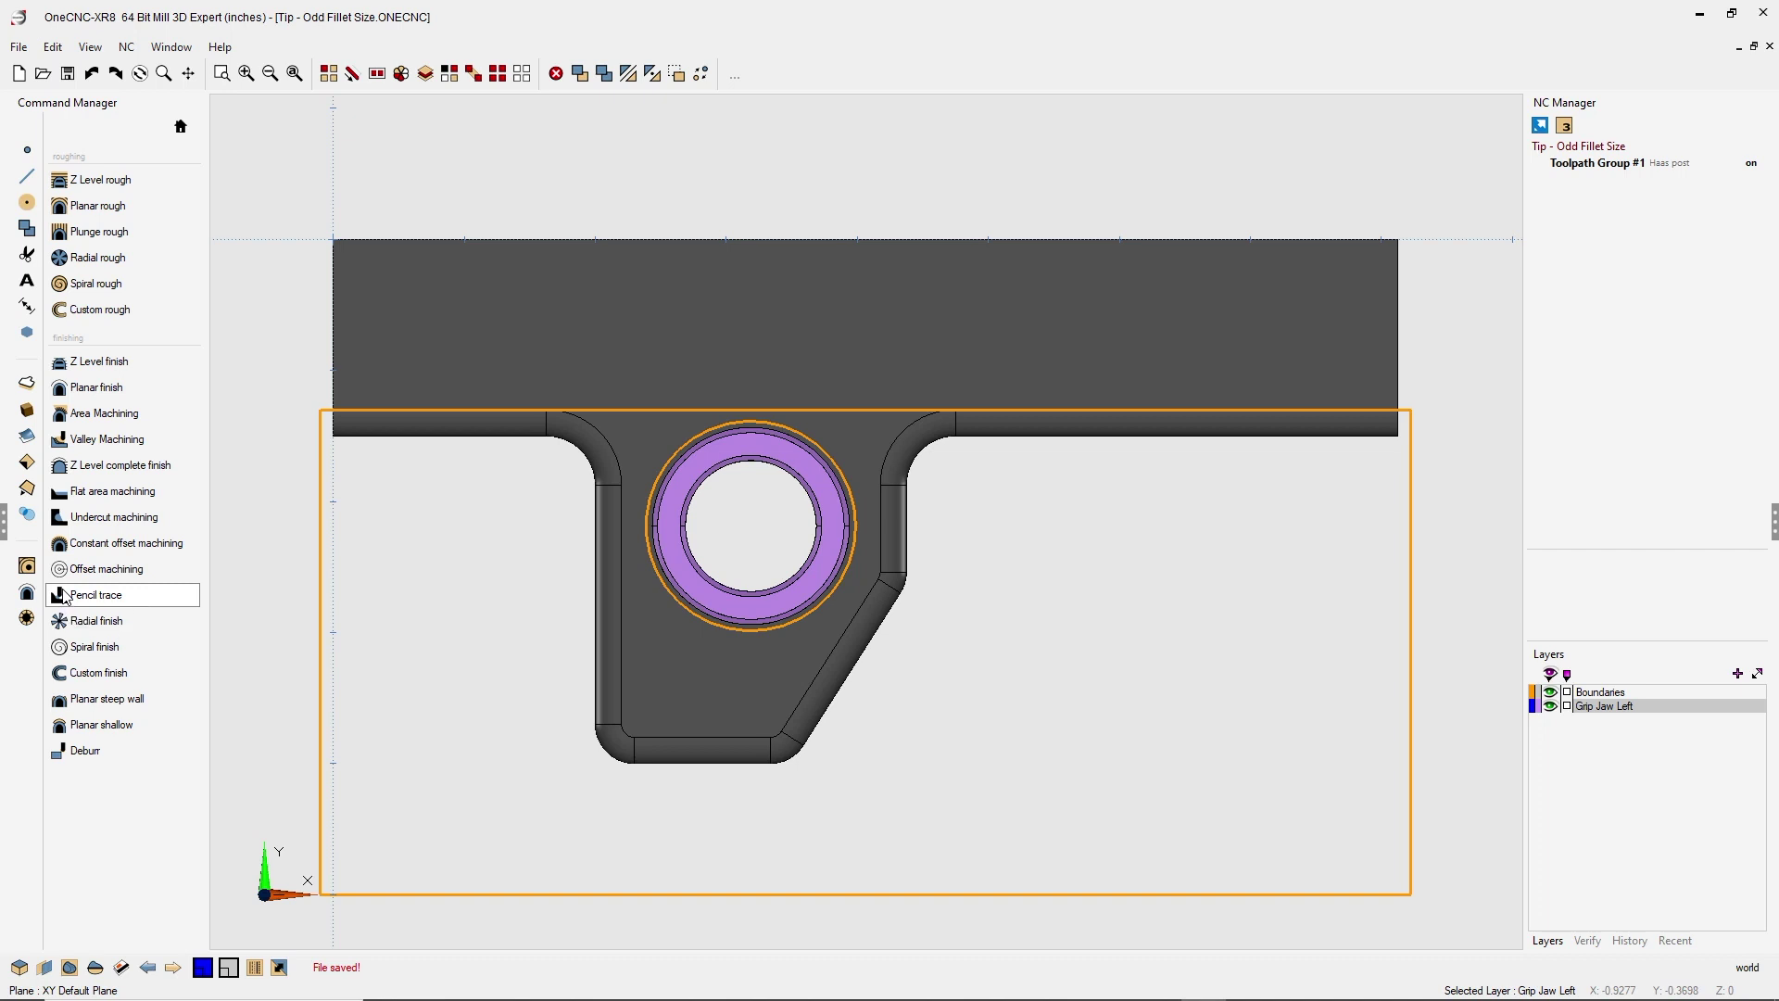
- Start a Z Level finish toolpath, confirm the 0.375 inch ball mill, and advance to clearances
{"action": "left_click", "coordinate": [97, 363]}
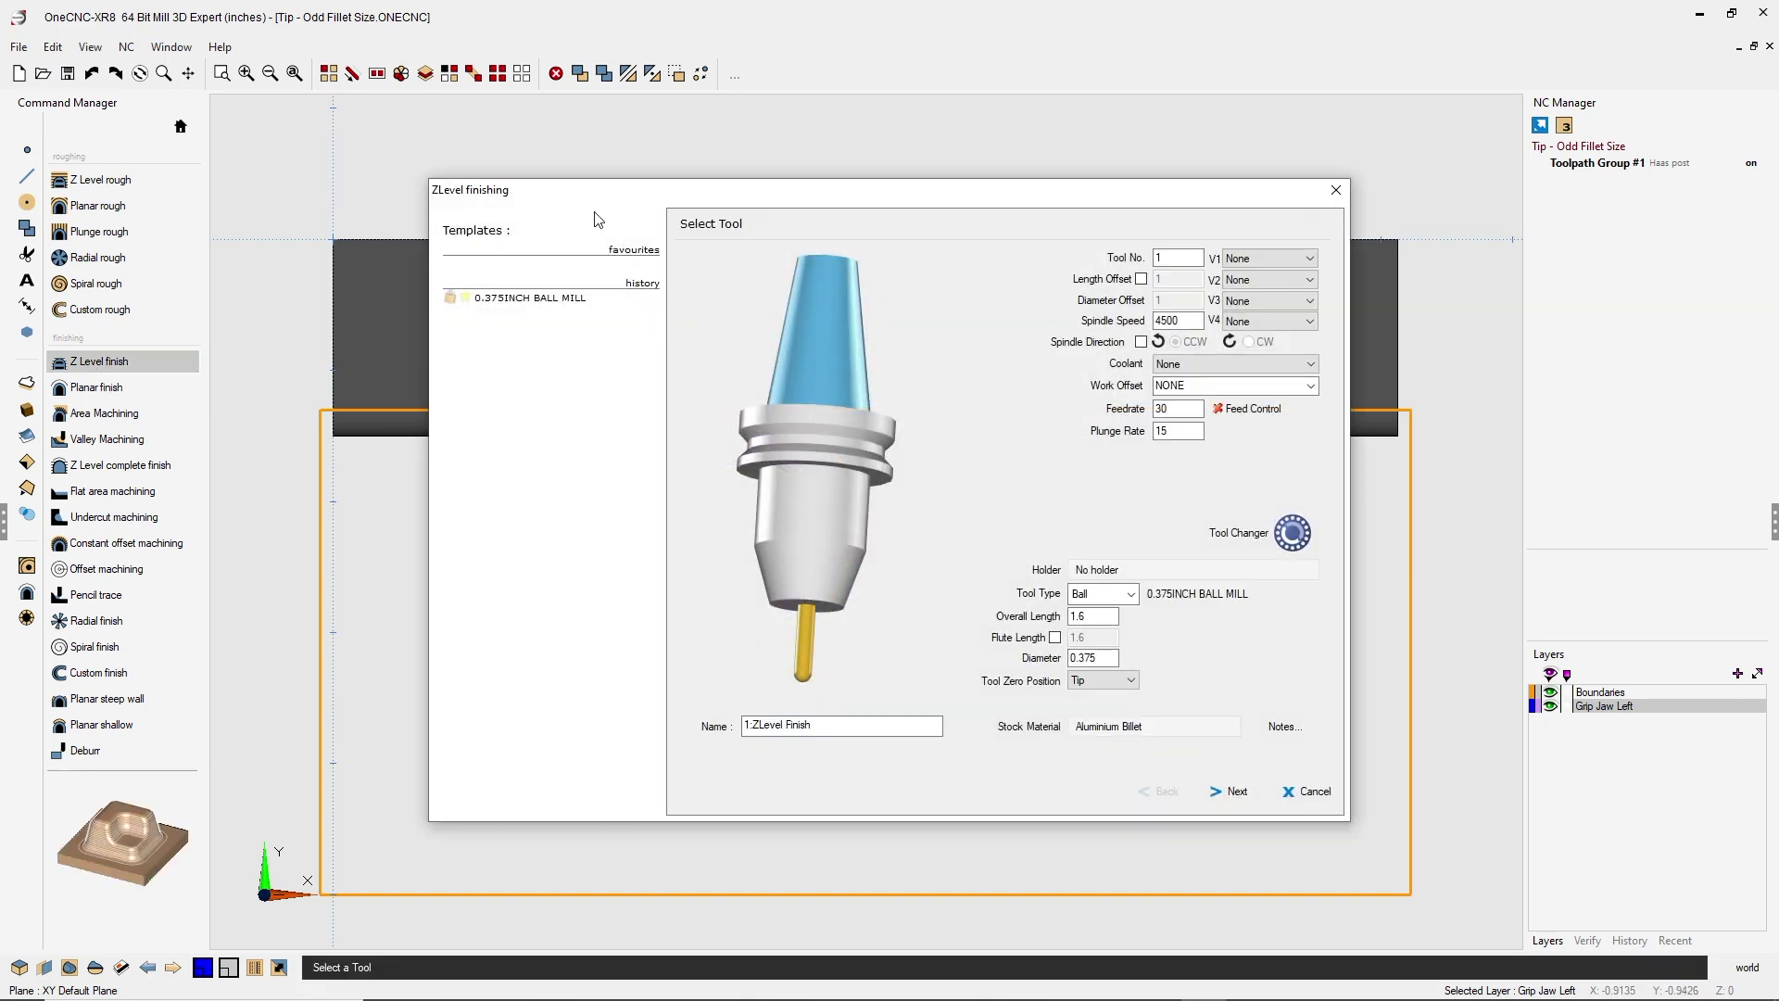
{"action": "left_click_drag", "start_coordinate": [491, 192], "coordinate": [289, 116]}
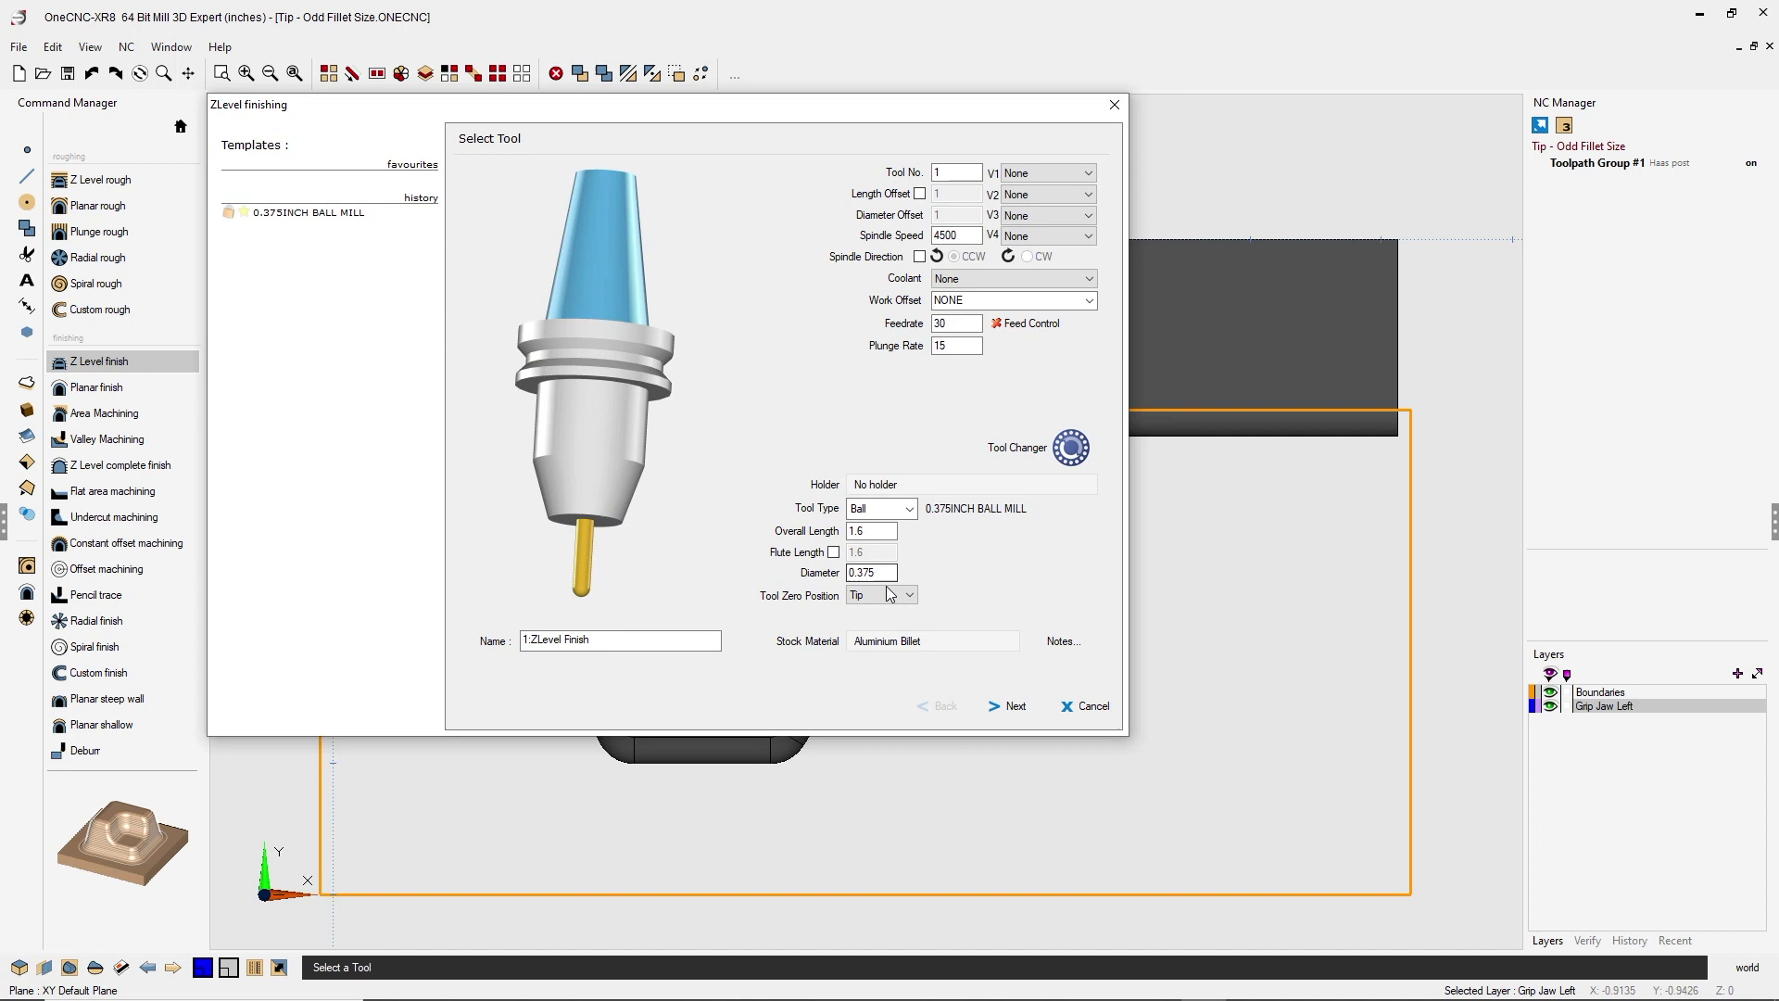
{"action": "left_click", "coordinate": [853, 574]}
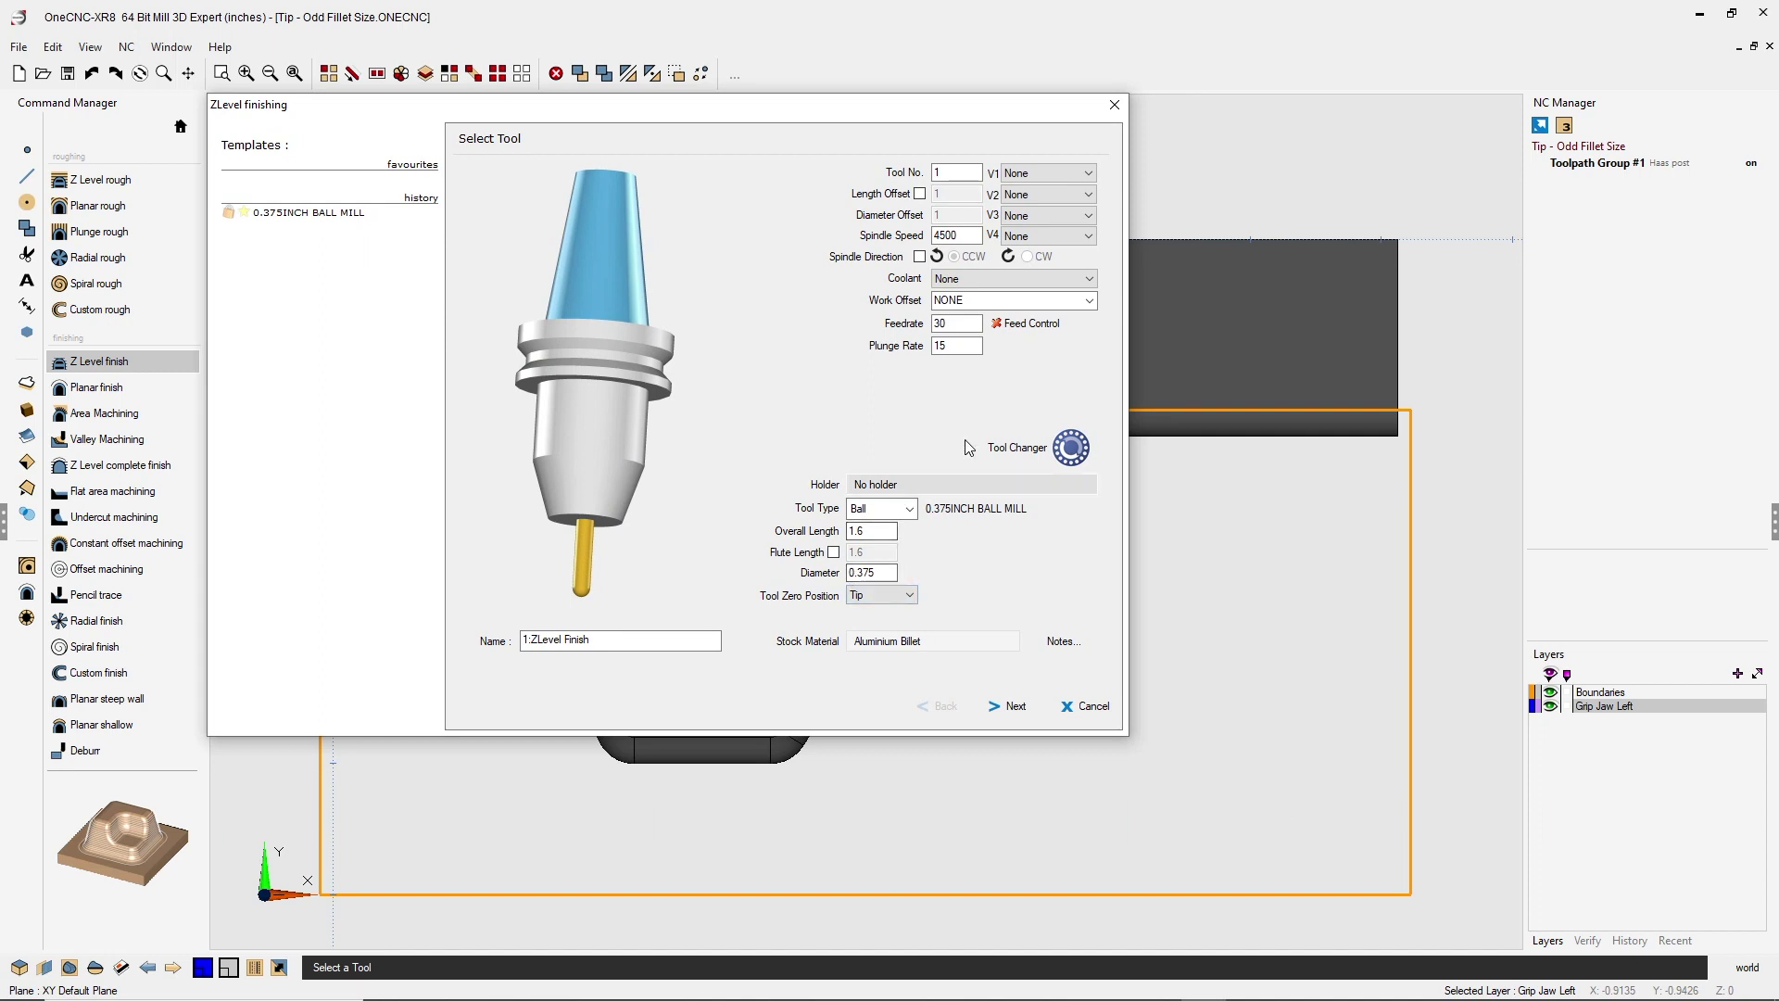
{"action": "left_click", "coordinate": [1023, 707]}
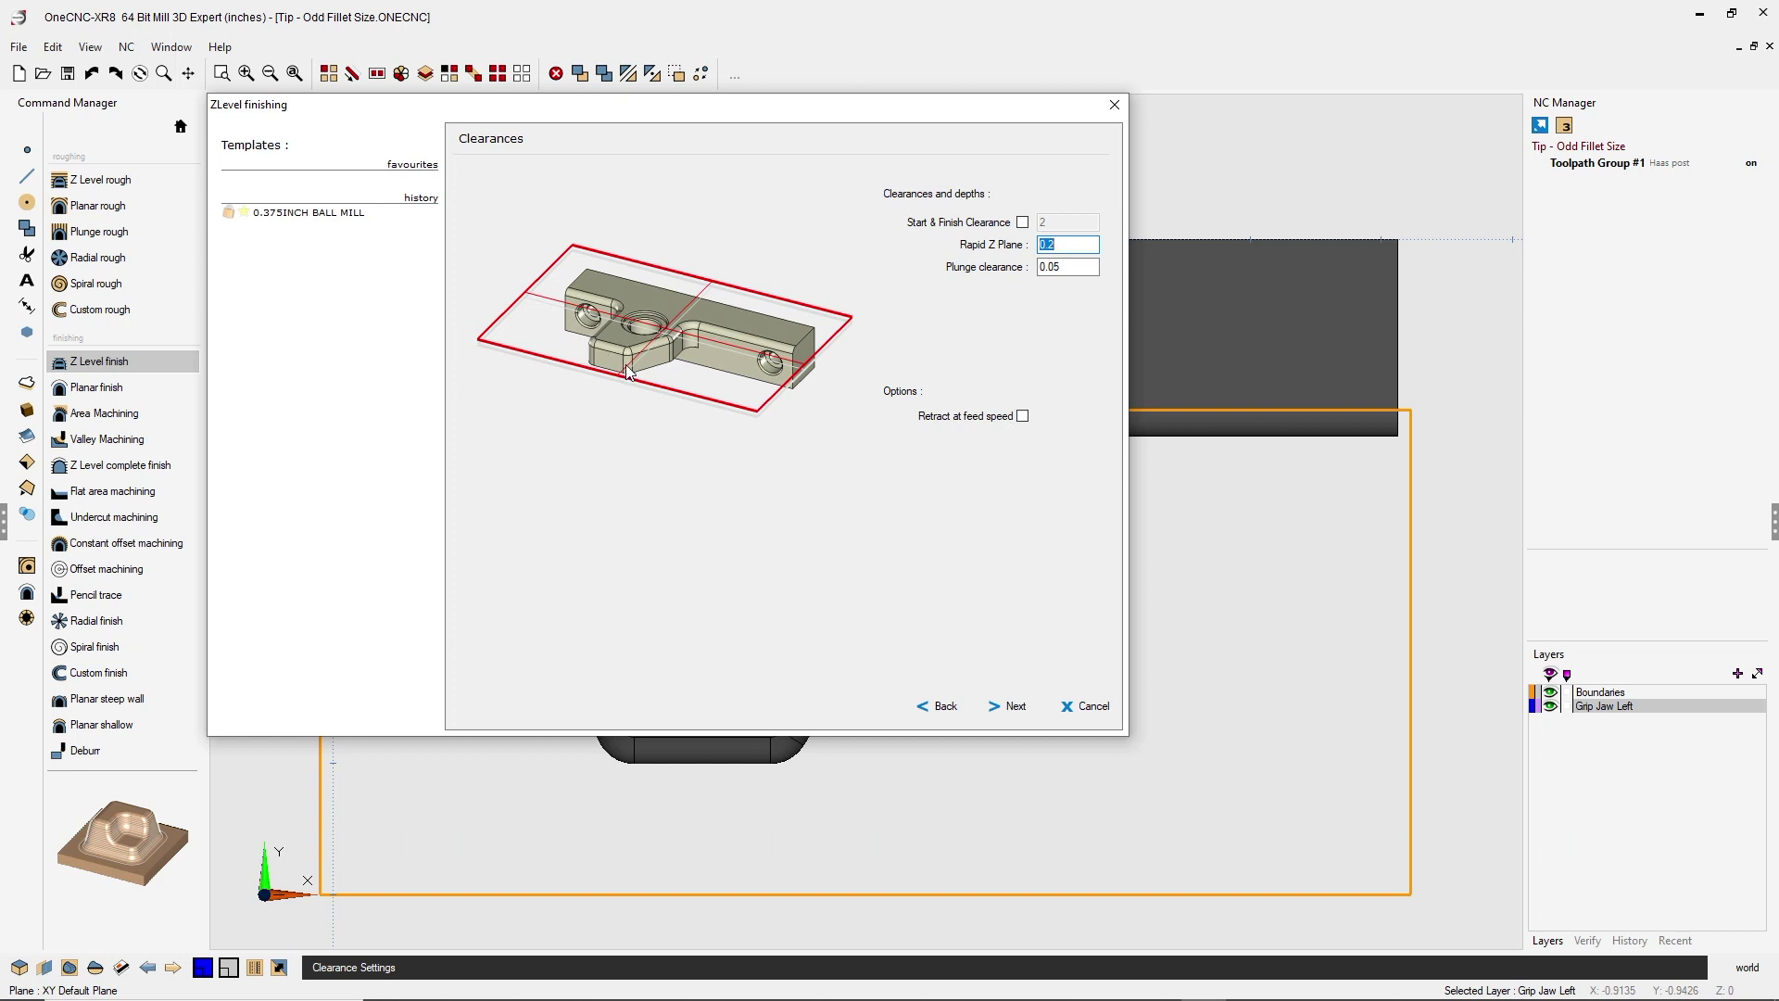
- Accept the clearance, entry, finish depth-of-cut and custom level settings to reach the boundary step
{"action": "left_click", "coordinate": [1021, 707]}
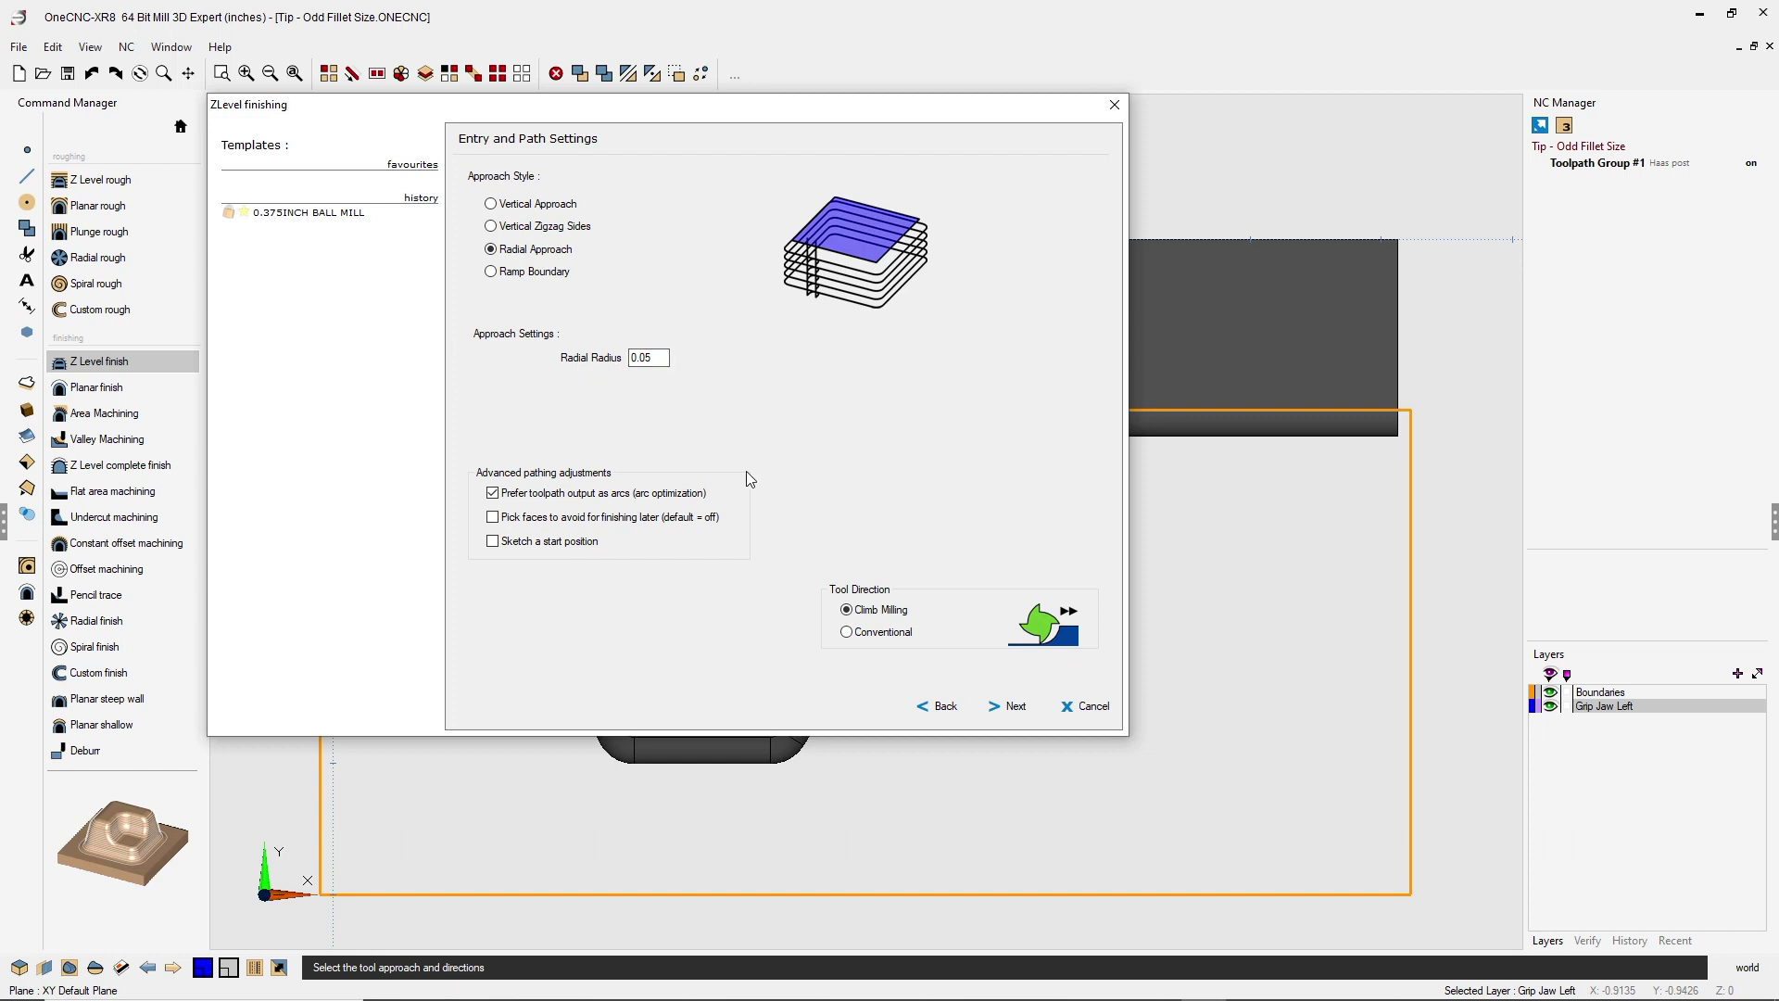
{"action": "left_click", "coordinate": [1015, 707]}
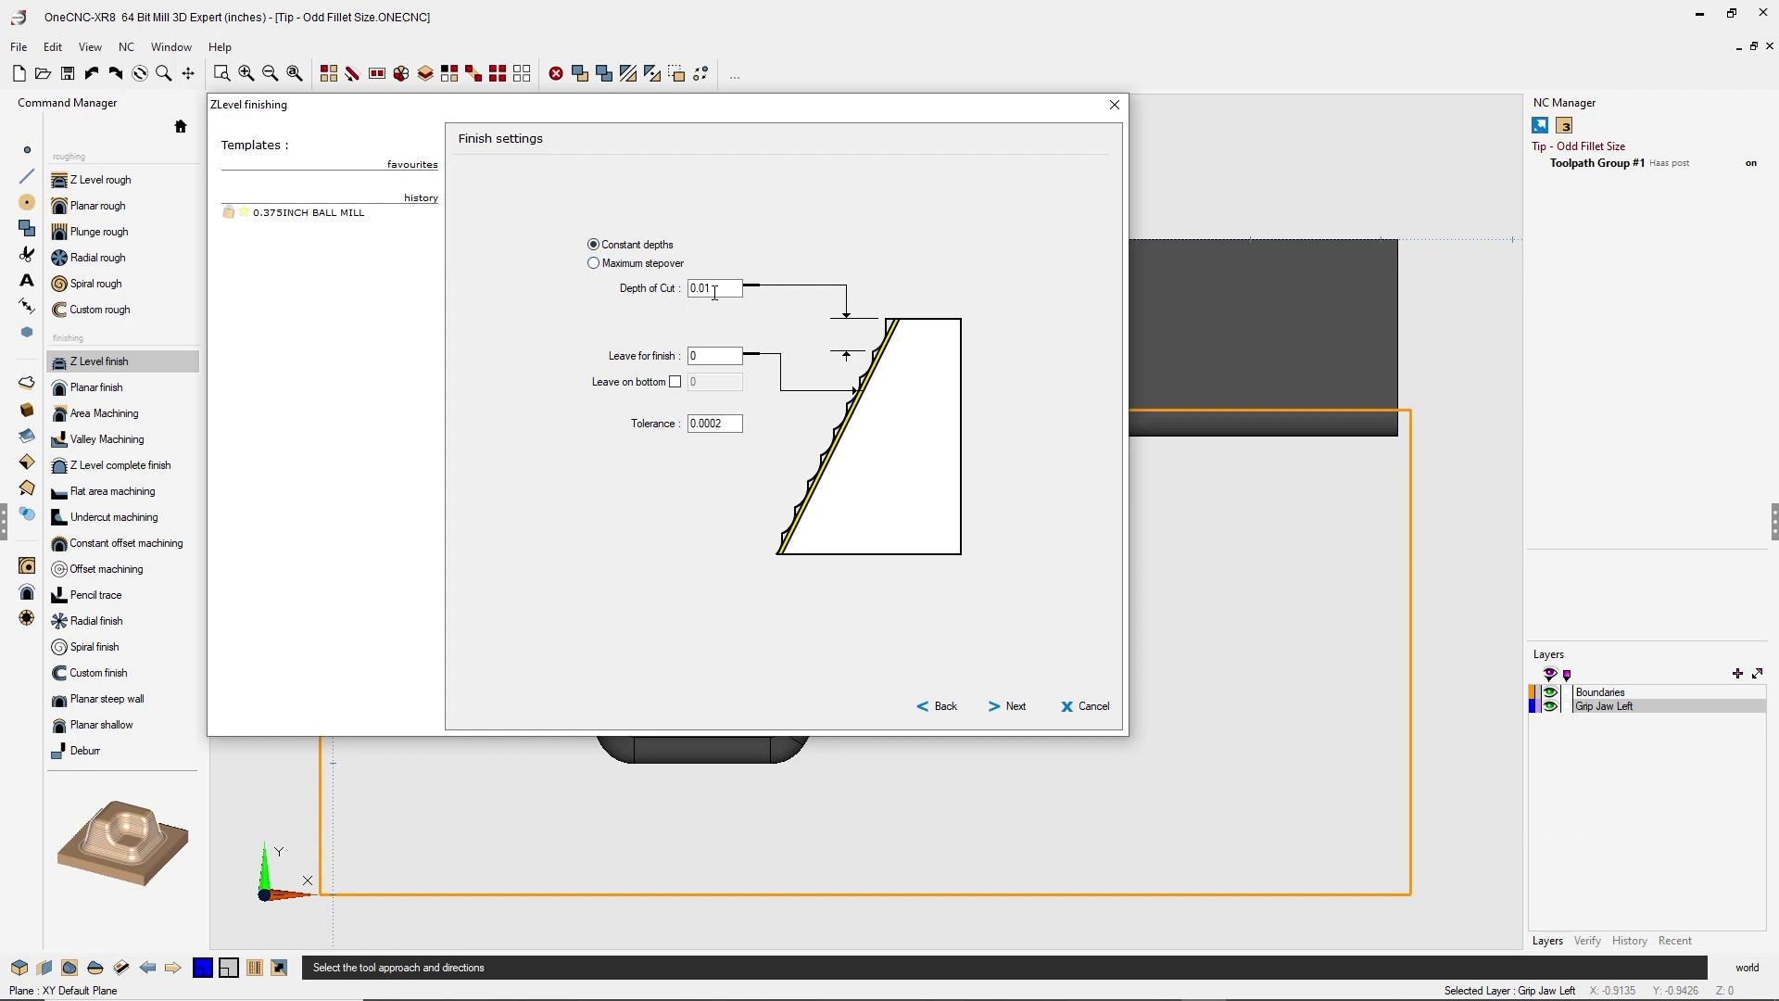
{"action": "left_click", "coordinate": [692, 288]}
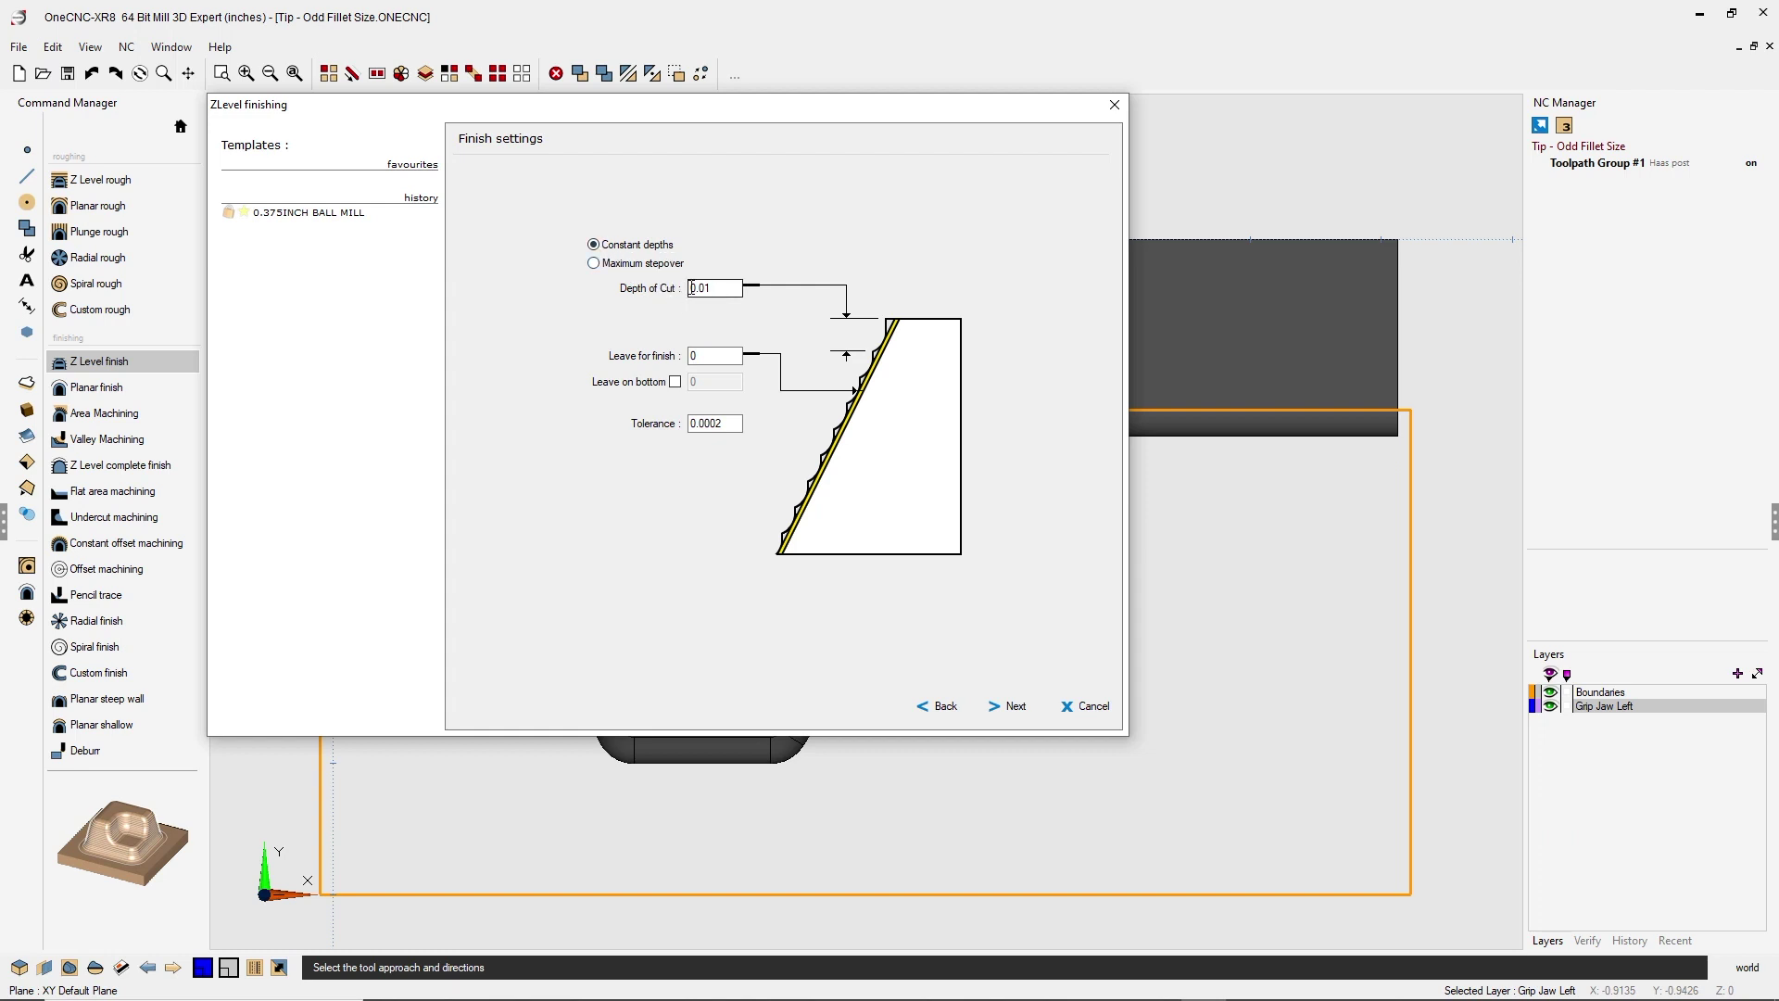
{"action": "left_click", "coordinate": [1014, 707]}
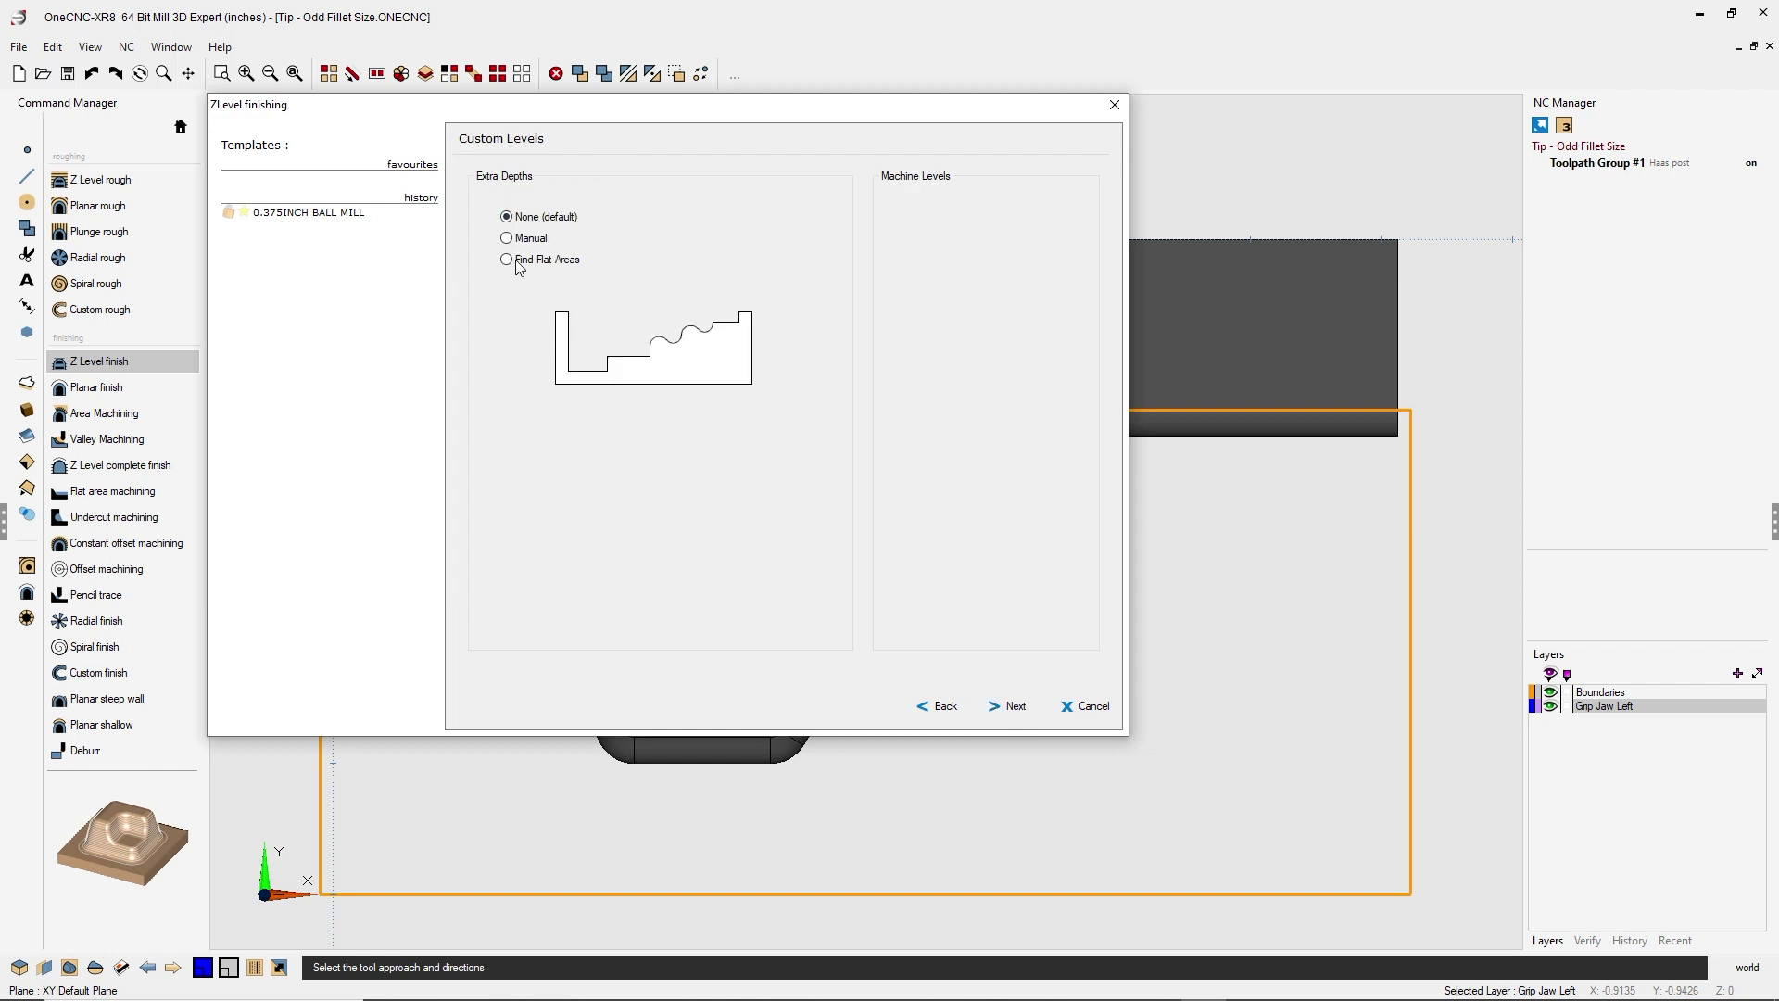
{"action": "left_click", "coordinate": [1018, 708]}
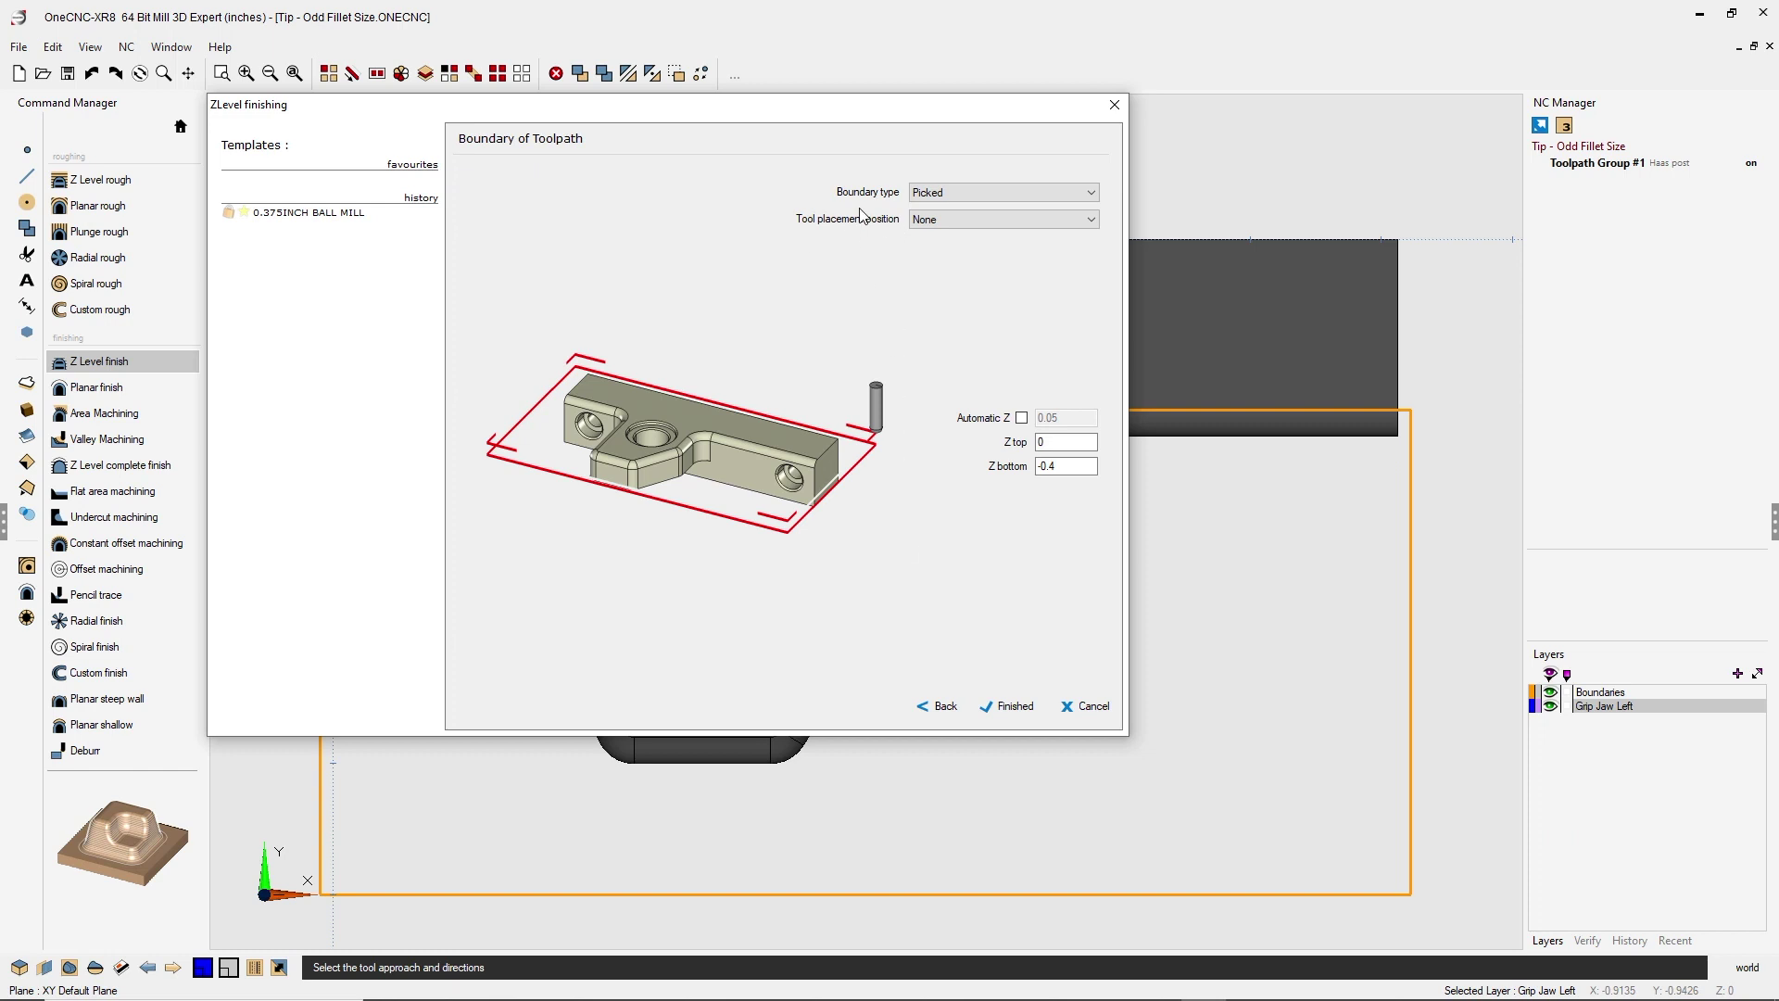
{"action": "left_click", "coordinate": [943, 192]}
{"action": "left_click", "coordinate": [947, 220]}
{"action": "double_click", "coordinate": [1053, 442]}
{"action": "left_click_drag", "start_coordinate": [1067, 471], "coordinate": [1032, 470]}
- Pick the outer rectangle and circular bore boundaries and generate the ZLevel Finish toolpath
{"action": "left_click", "coordinate": [1016, 707]}
{"action": "left_click", "coordinate": [1053, 888]}
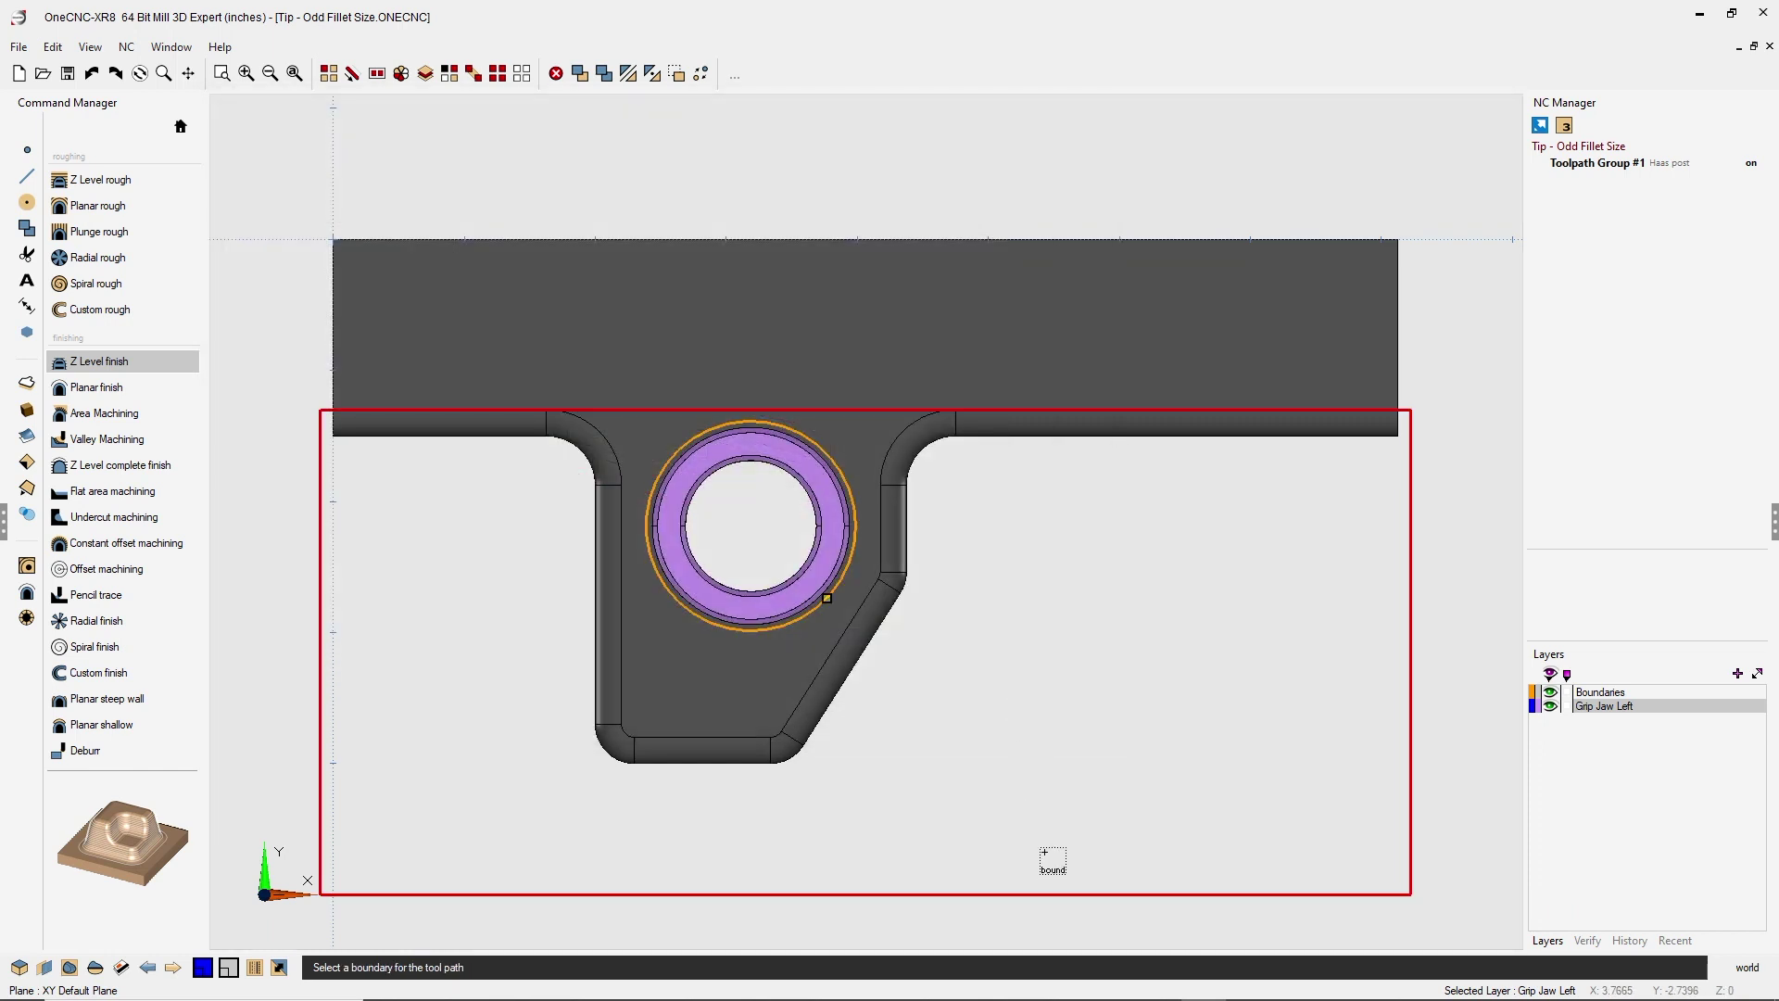
{"action": "left_click", "coordinate": [847, 599]}
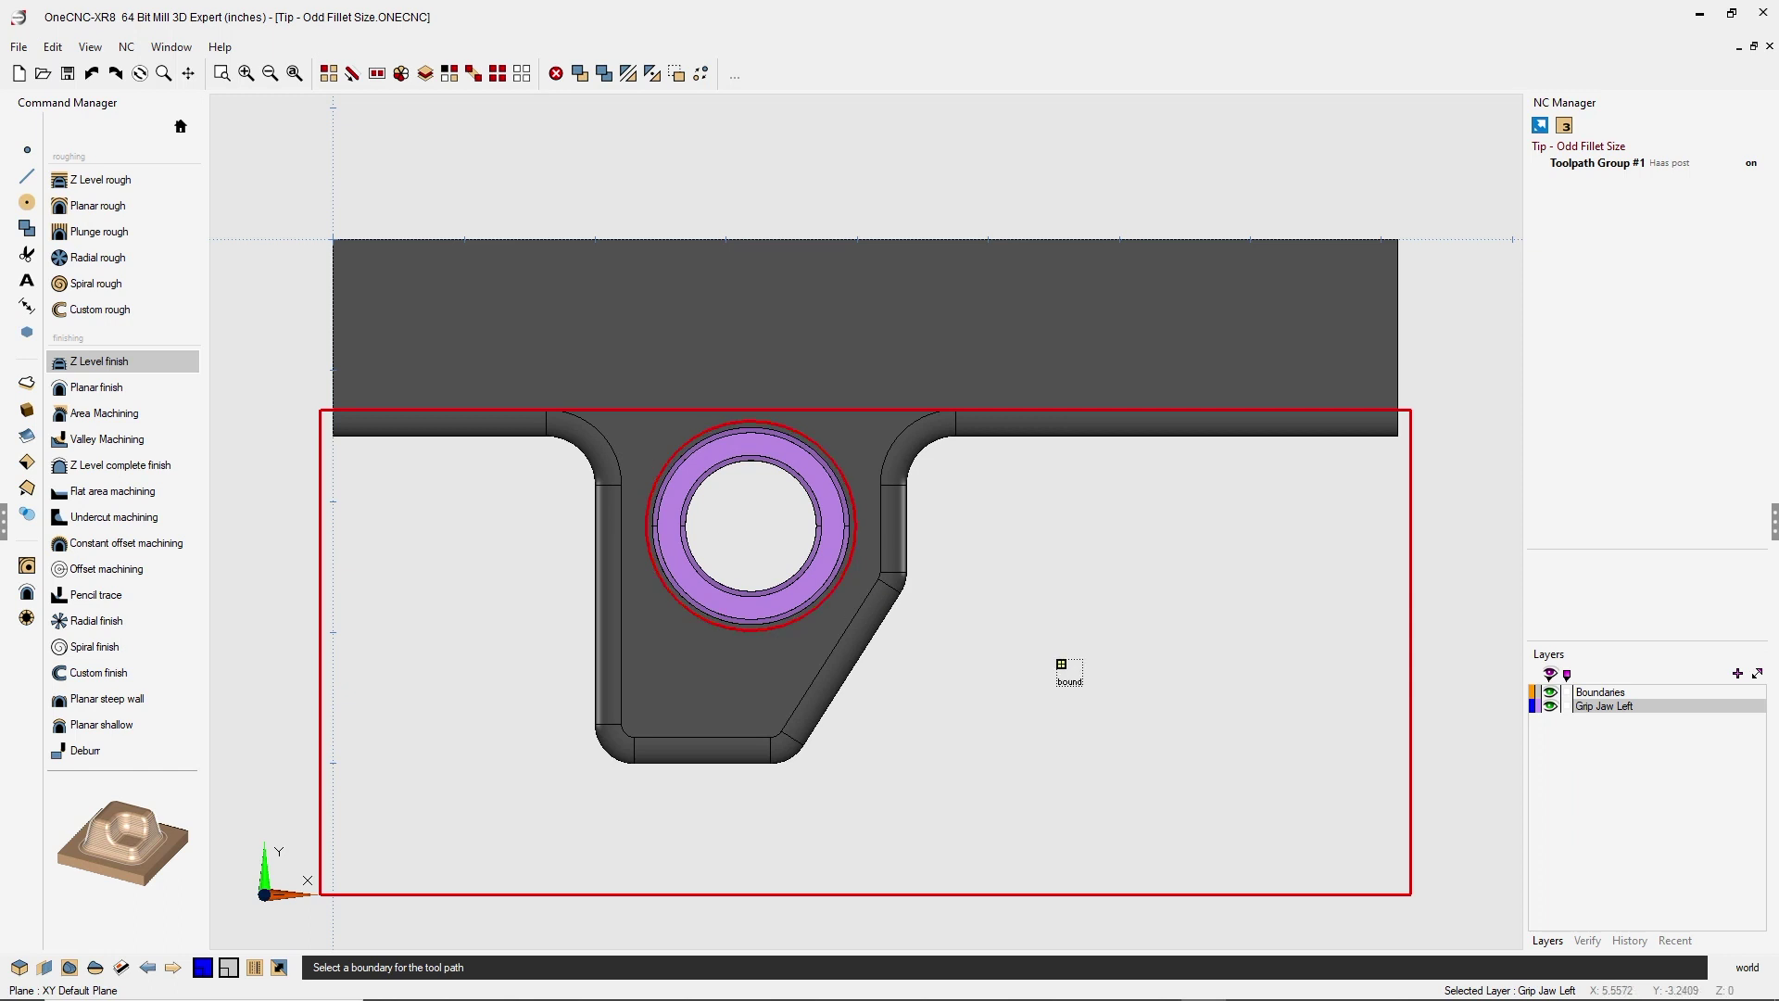
{"action": "right_click", "coordinate": [1061, 664]}
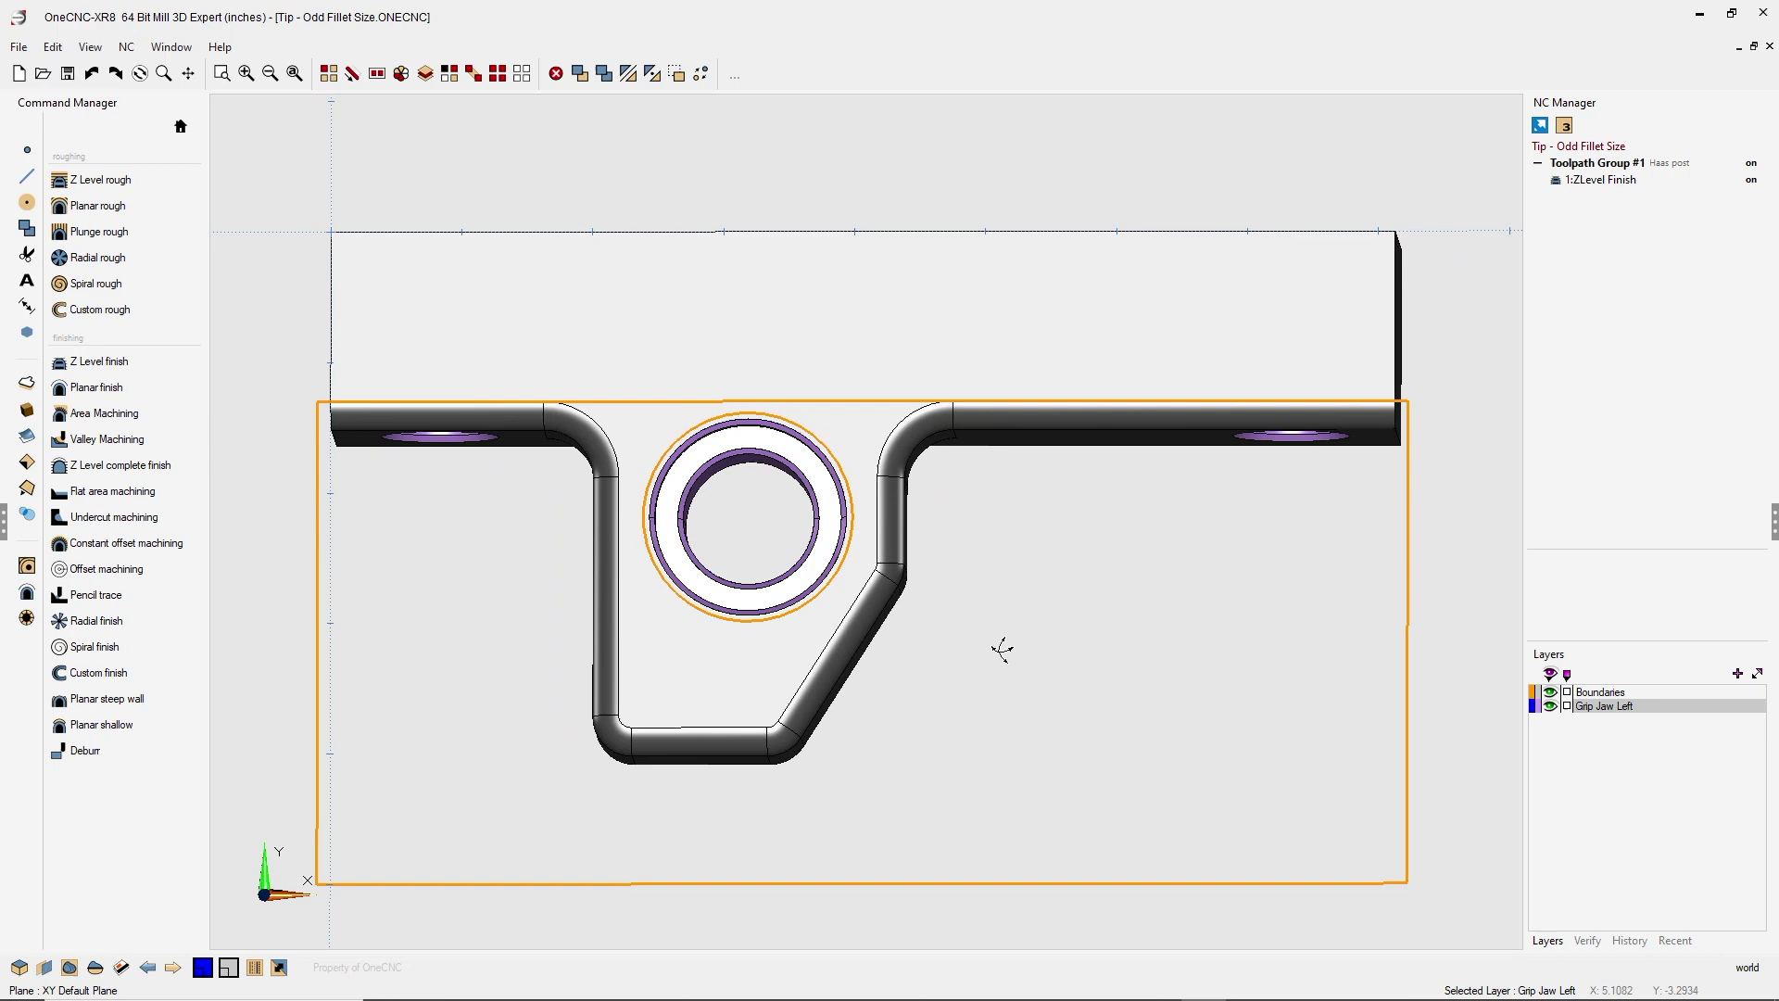
- Hide the 1:ZLevel Finish toolpath and orbit the part into a shaded tilted 3D view
{"action": "mouse_move", "coordinate": [1002, 649]}
{"action": "middle_mouse_down"}
{"action": "mouse_move", "coordinate": [1020, 530]}
{"action": "mouse_move", "coordinate": [1044, 524]}
{"action": "middle_mouse_up"}
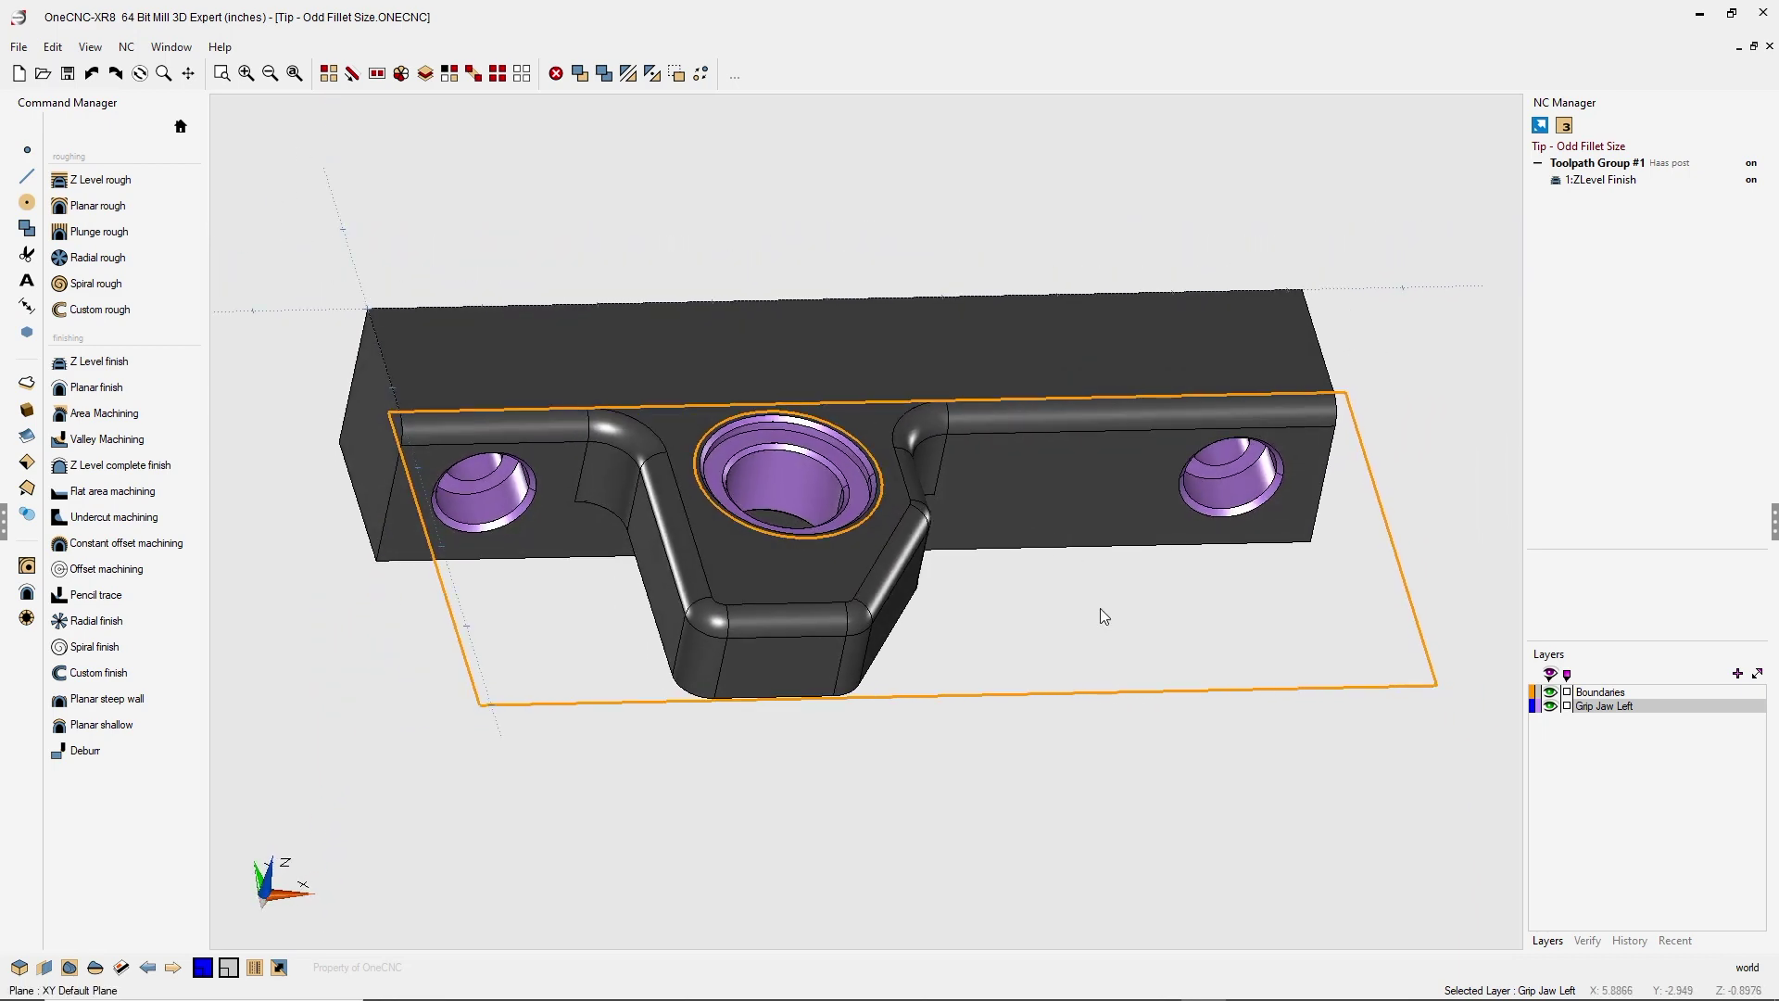
{"action": "key", "text": "F2"}
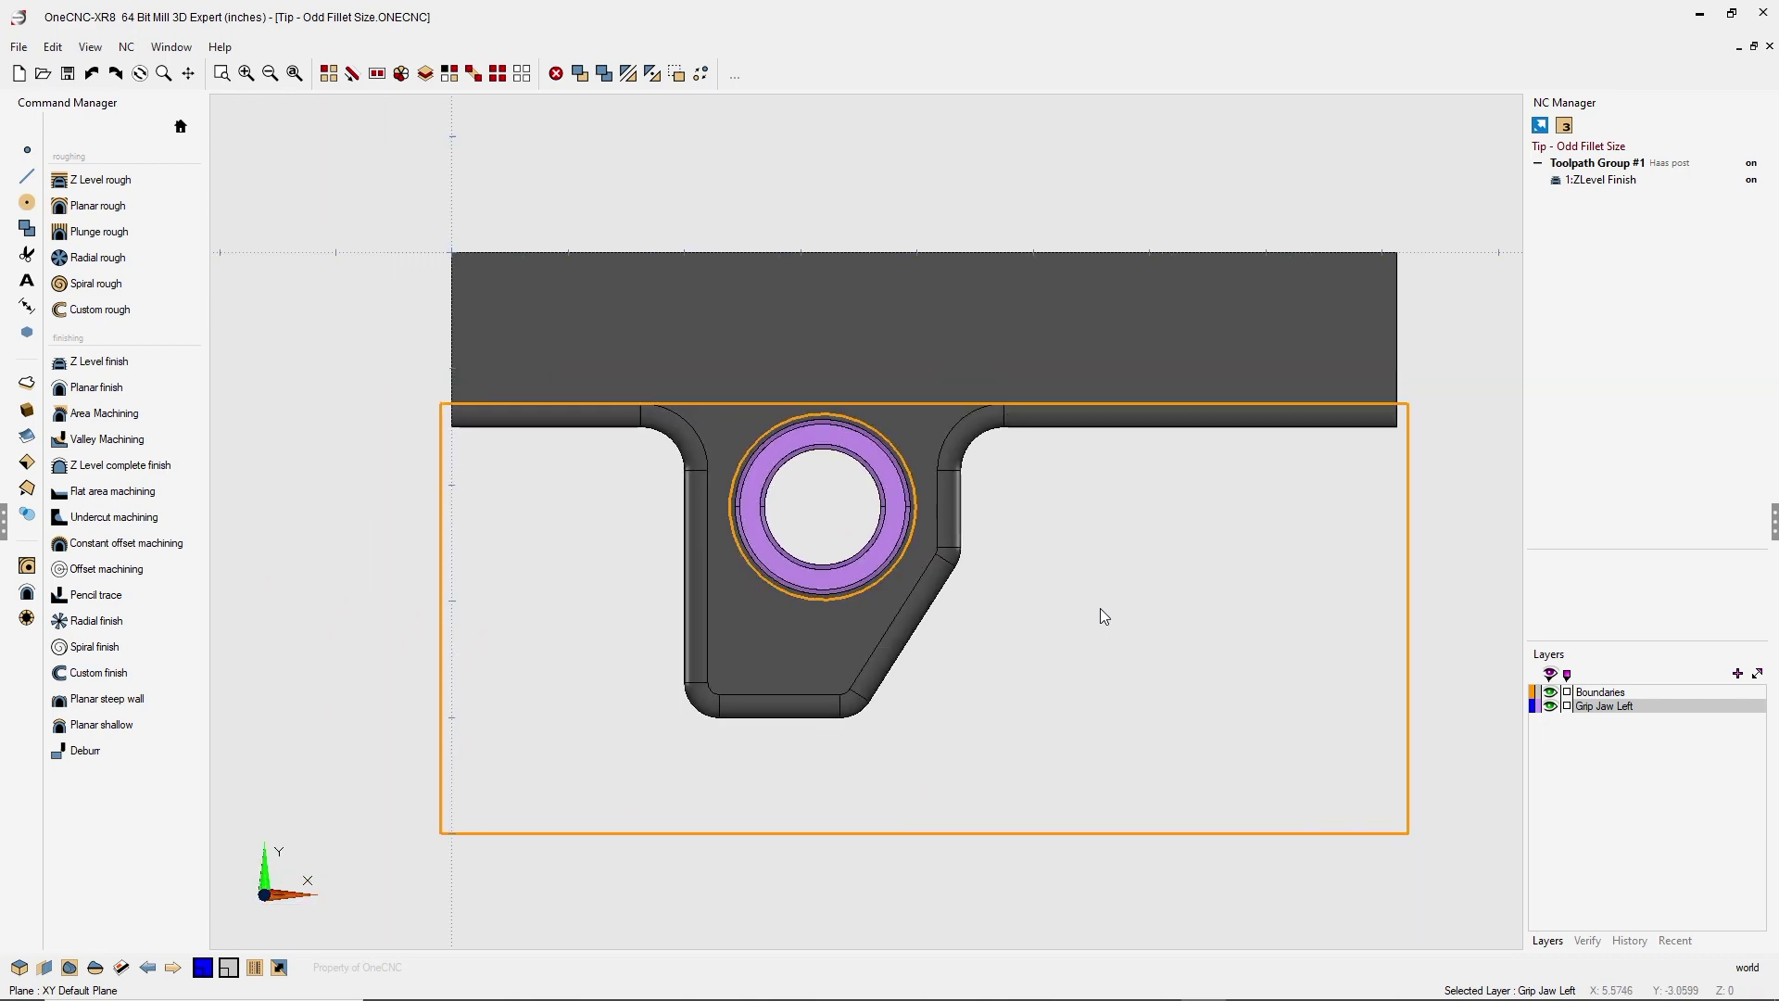
{"action": "left_click", "coordinate": [1613, 184]}
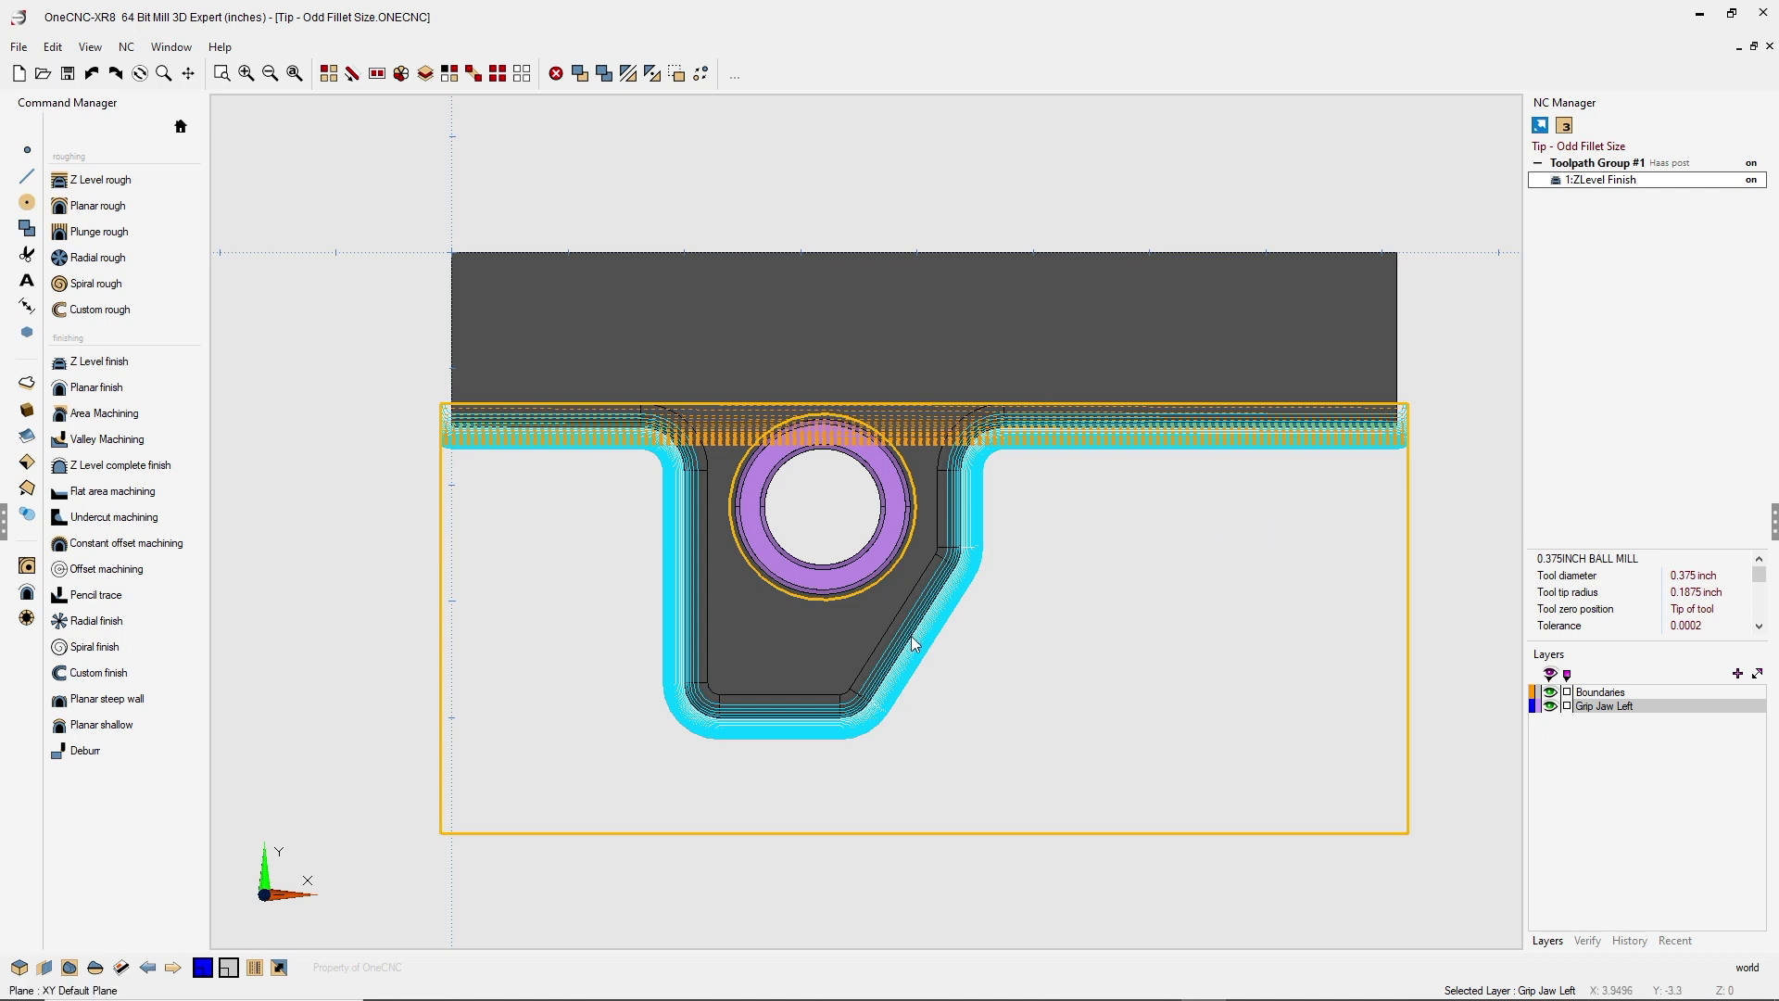
{"action": "scroll", "coordinate": [910, 636], "scroll_direction": "up", "scroll_amount": 3}
{"action": "middle_click_drag", "start_coordinate": [897, 660], "coordinate": [973, 566]}
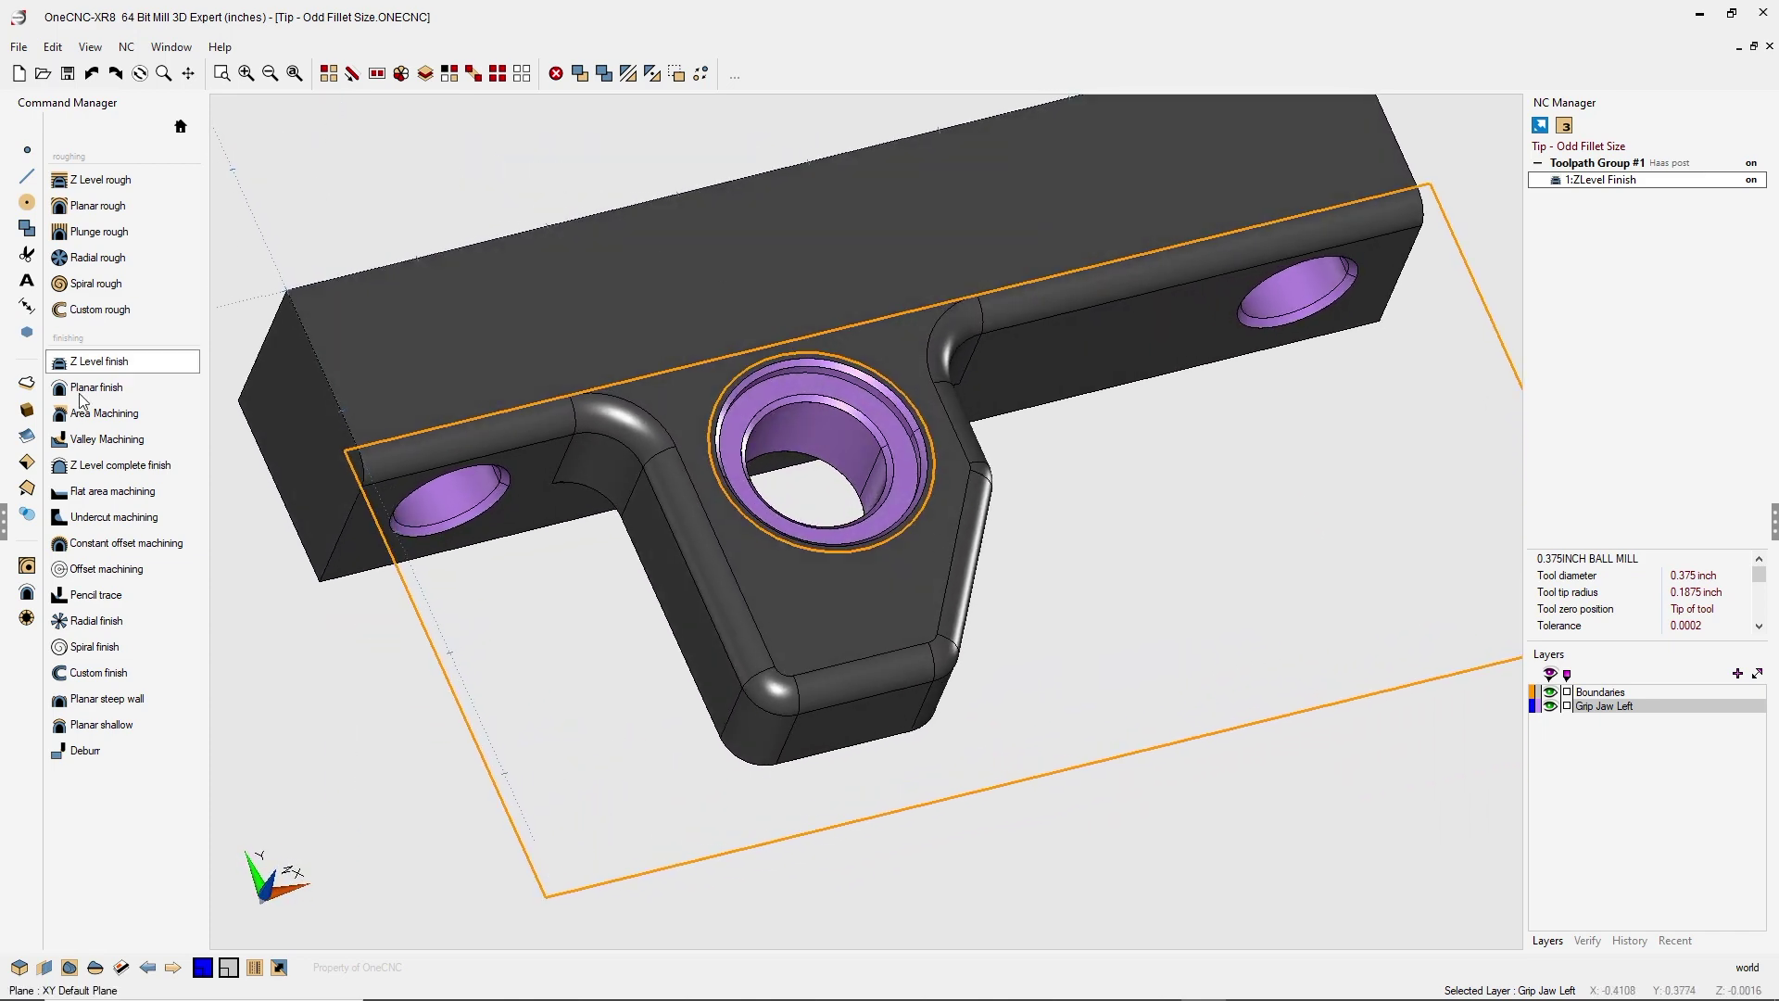
- Extend the back fillet surface by 0.3 at both its left and right ends
{"action": "mouse_move", "coordinate": [27, 486]}
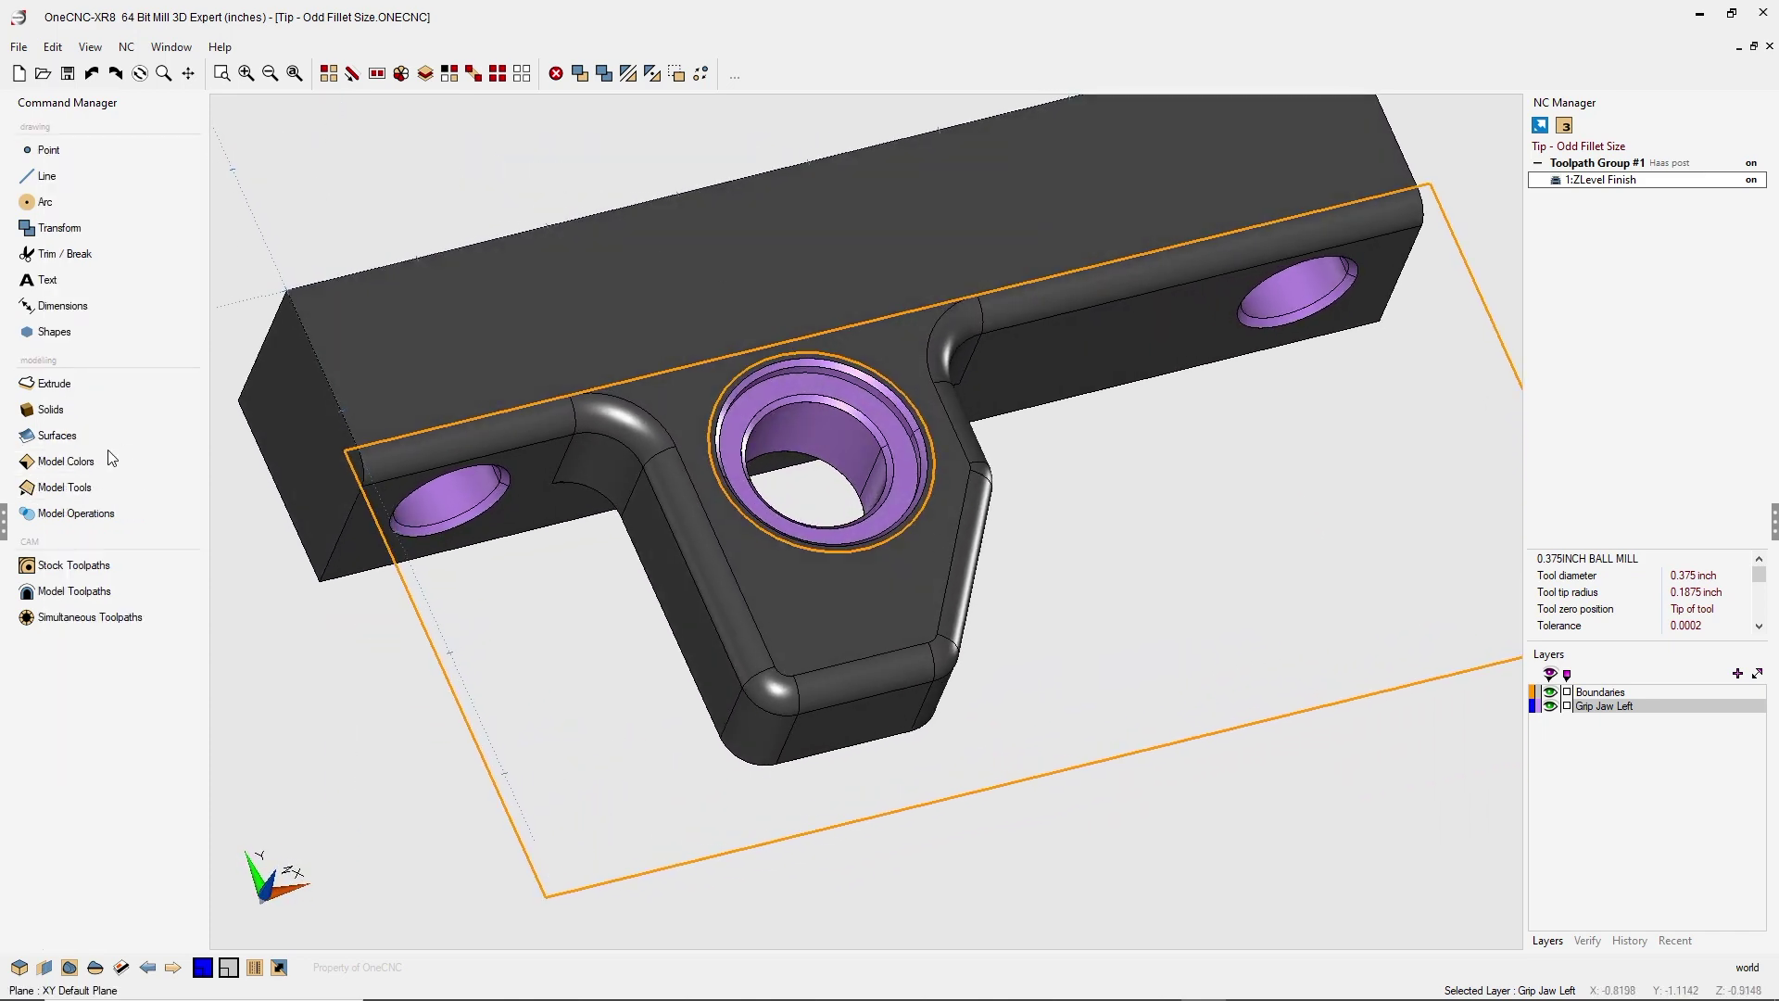
{"action": "left_click", "coordinate": [98, 515]}
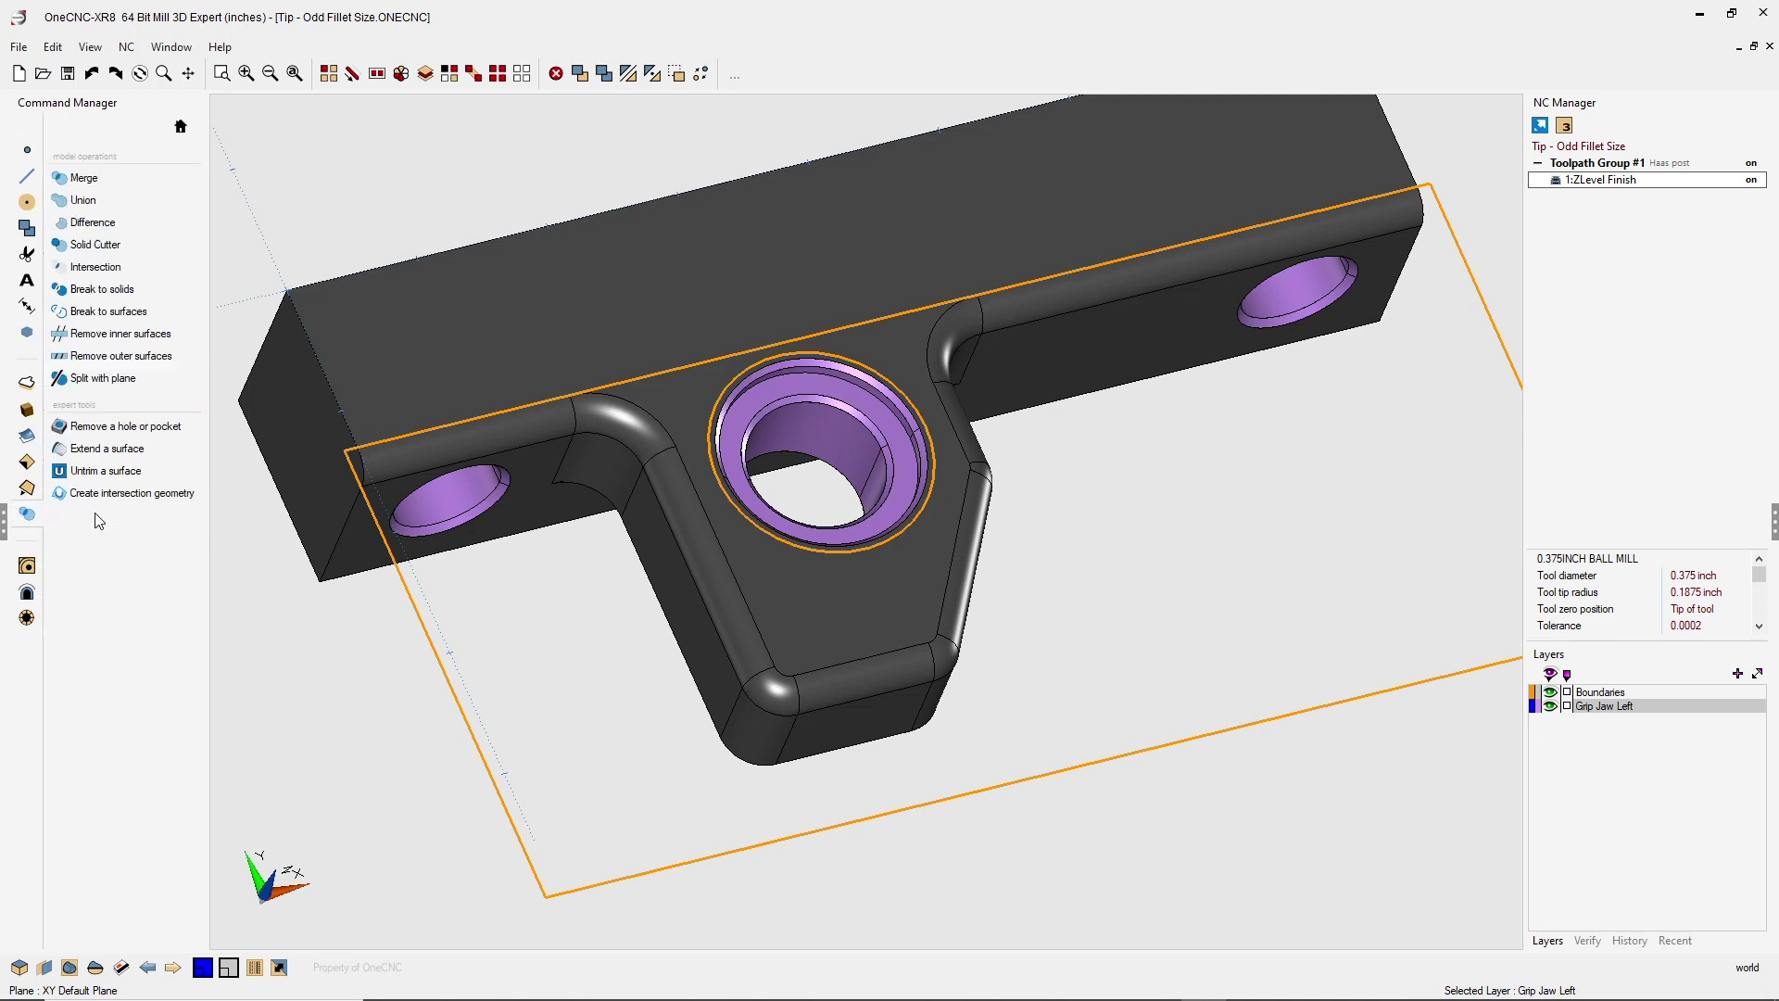
{"action": "left_click", "coordinate": [104, 450]}
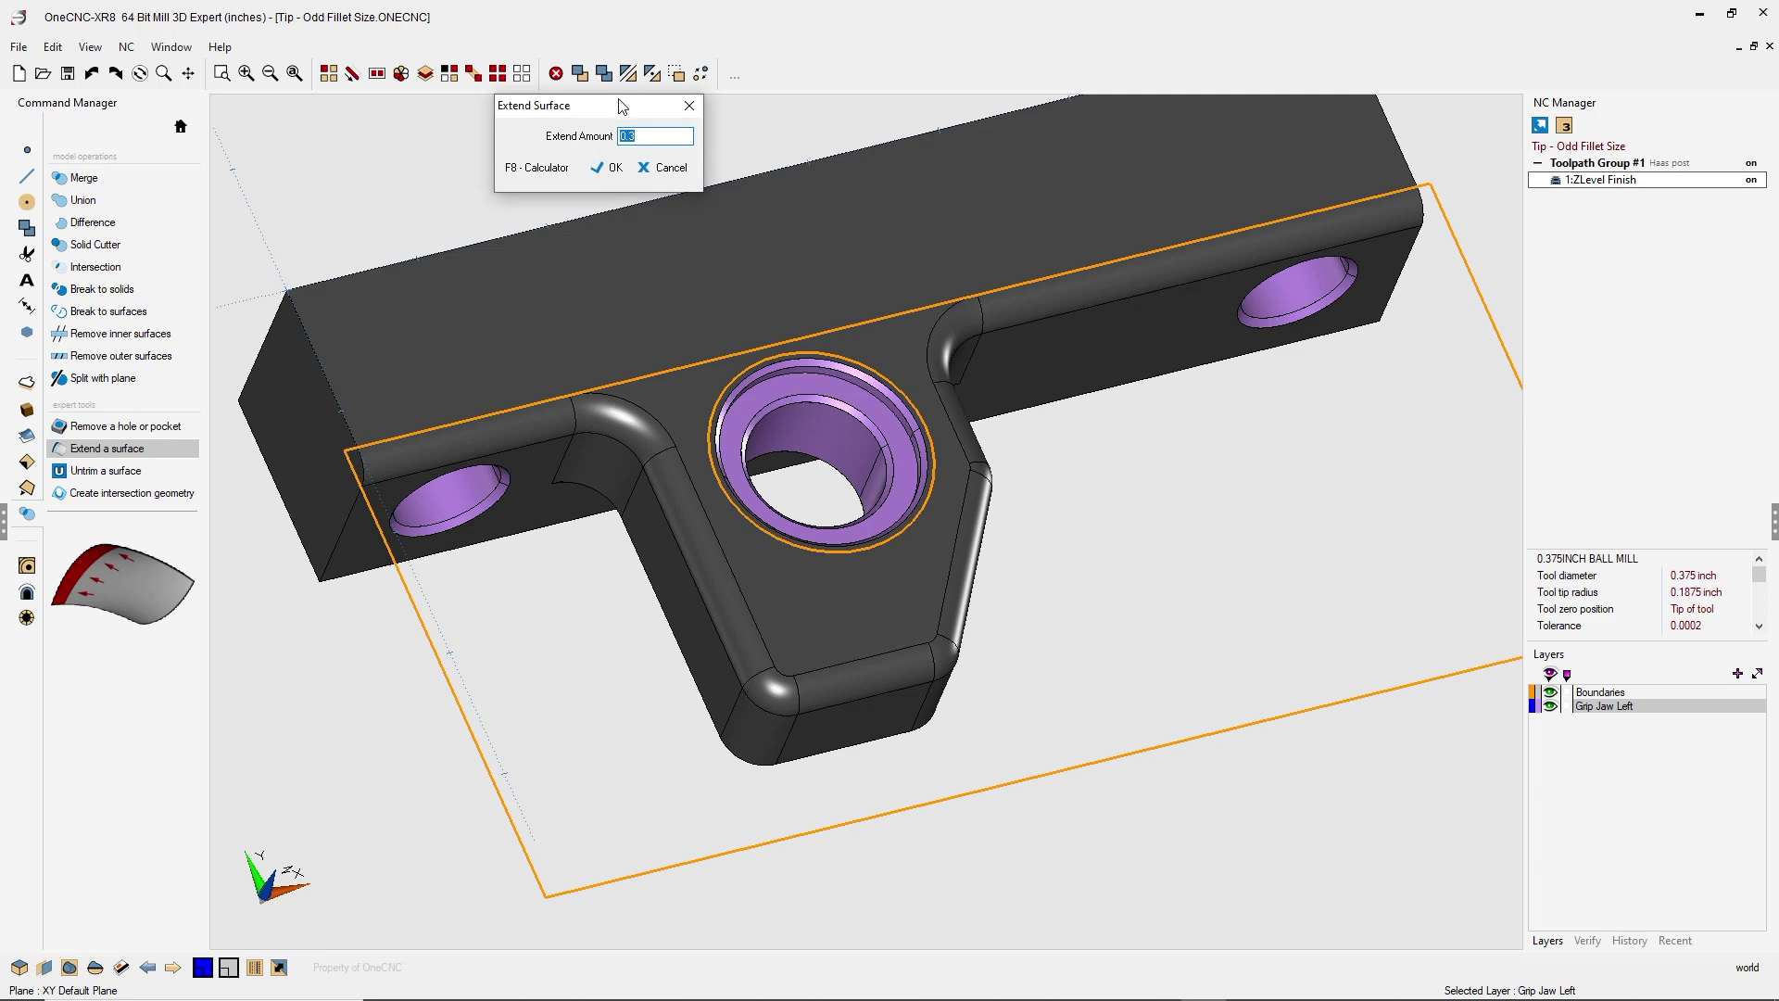
{"action": "left_click_drag", "start_coordinate": [623, 104], "coordinate": [337, 98]}
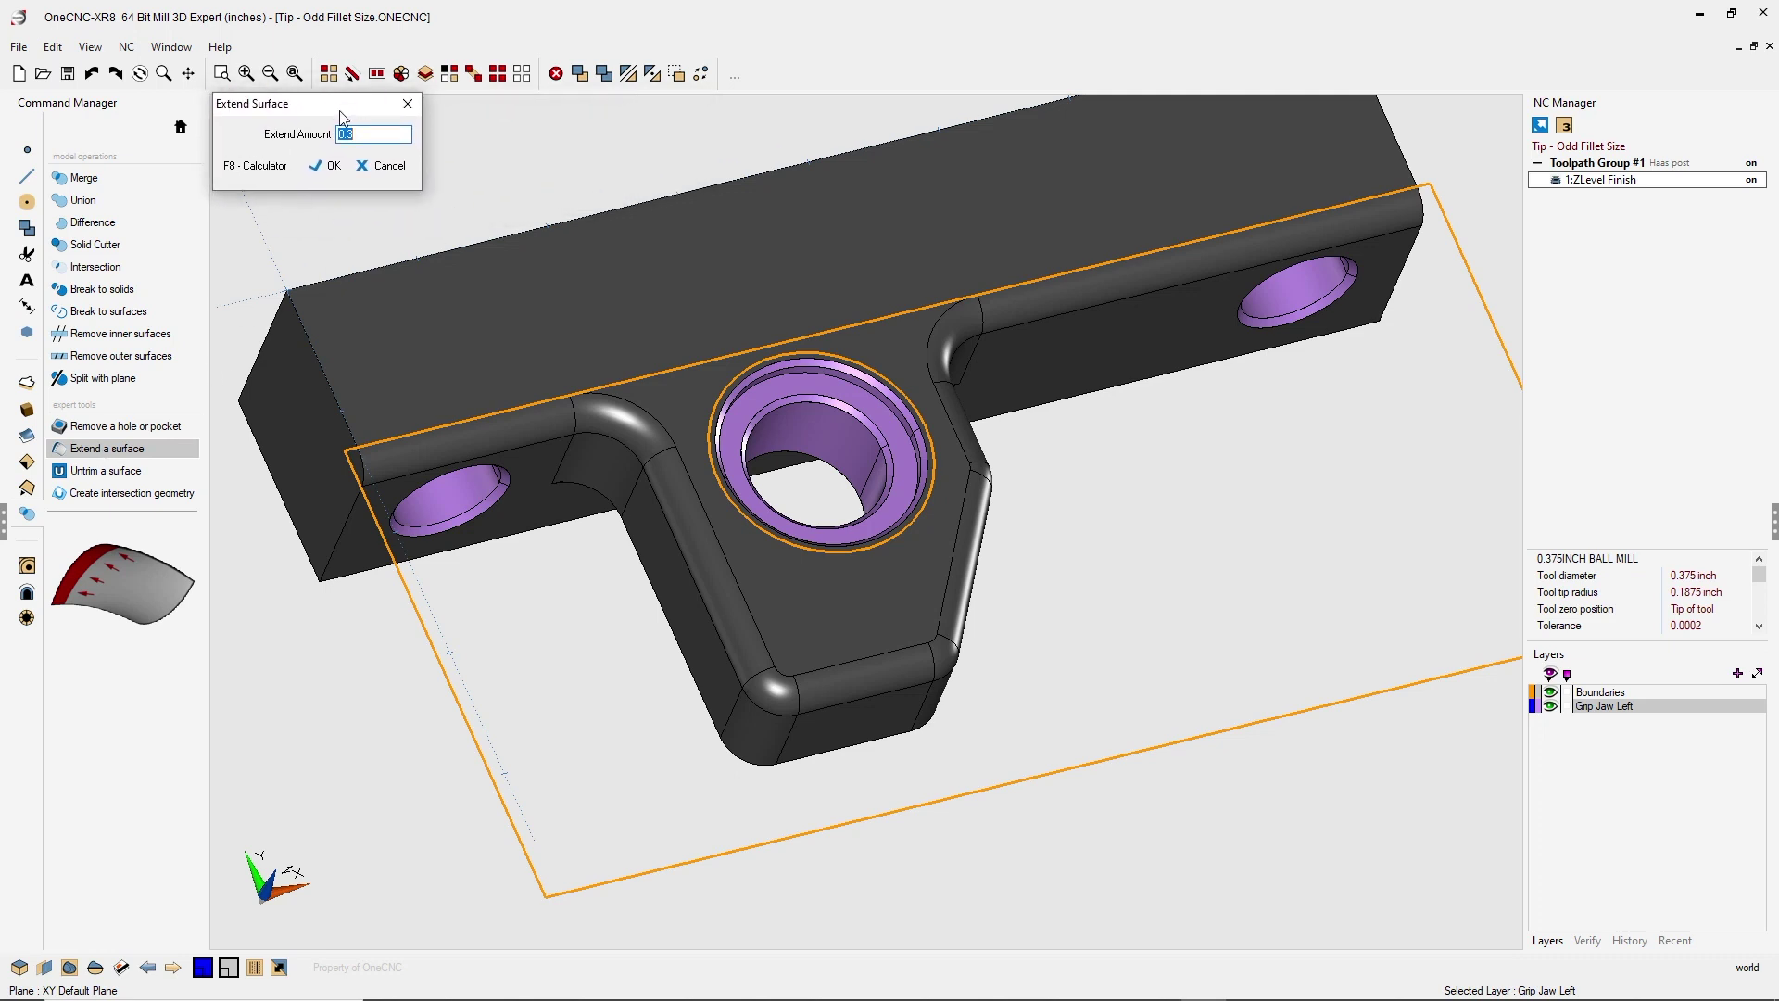
{"action": "left_click", "coordinate": [332, 167]}
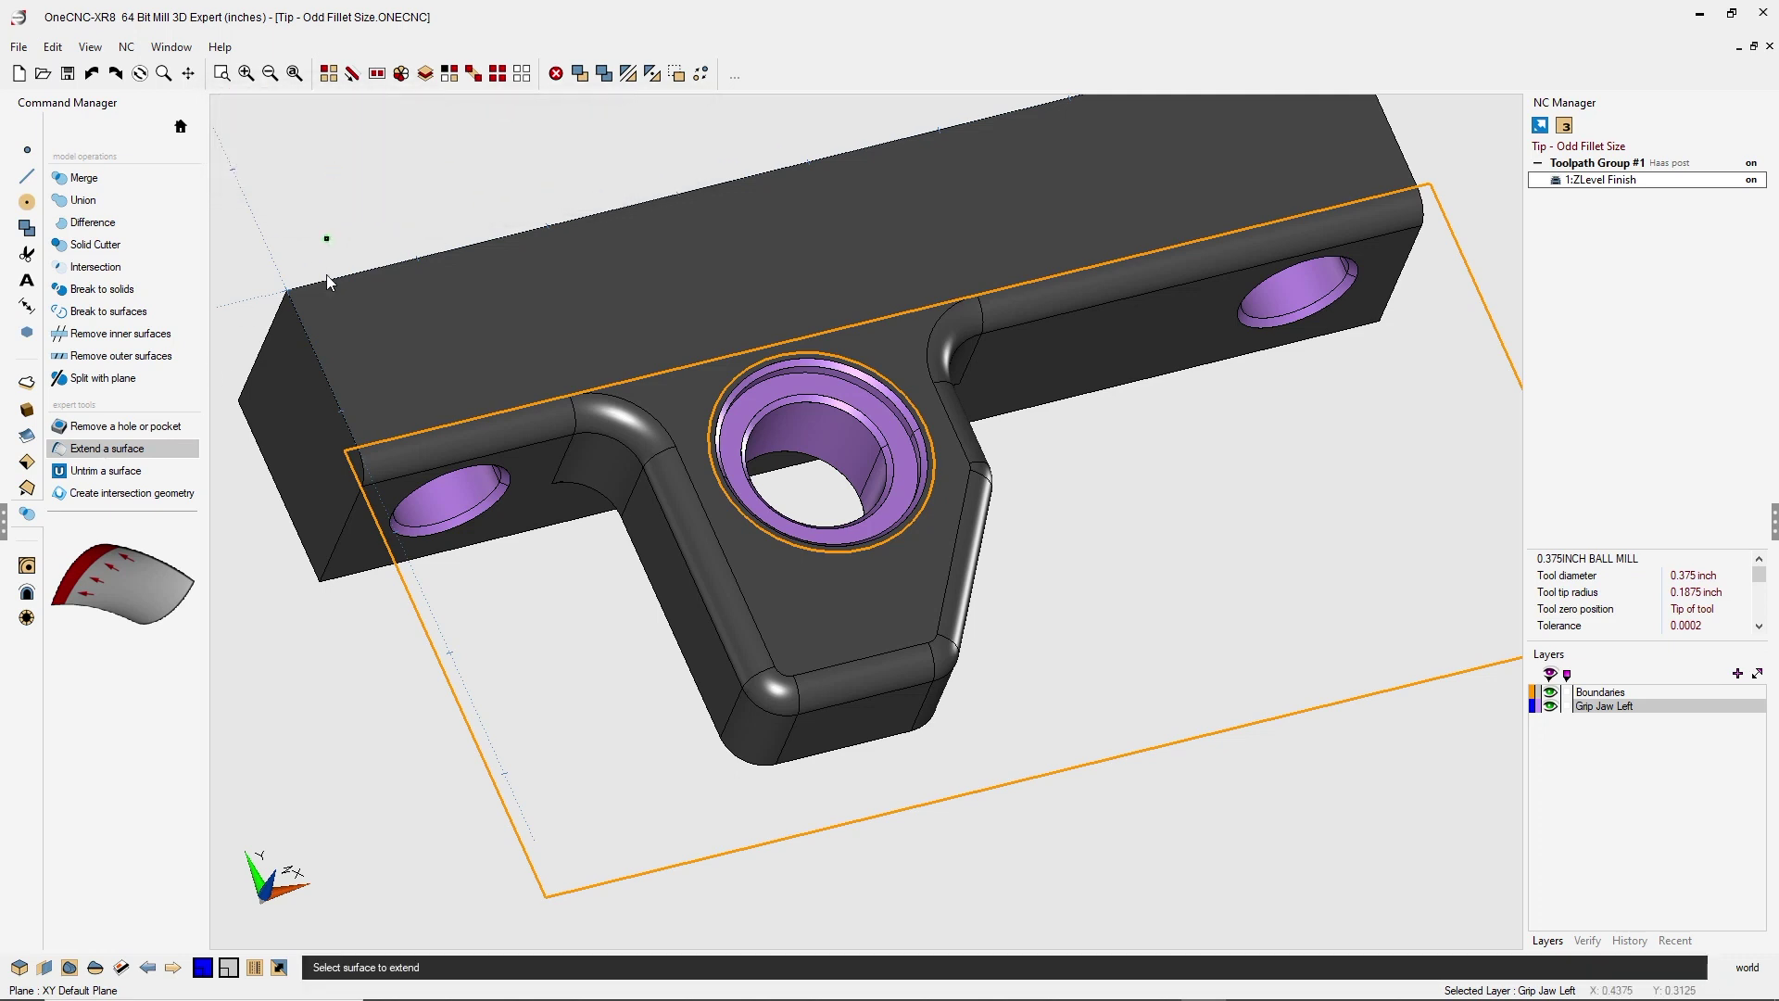
{"action": "left_click", "coordinate": [367, 461]}
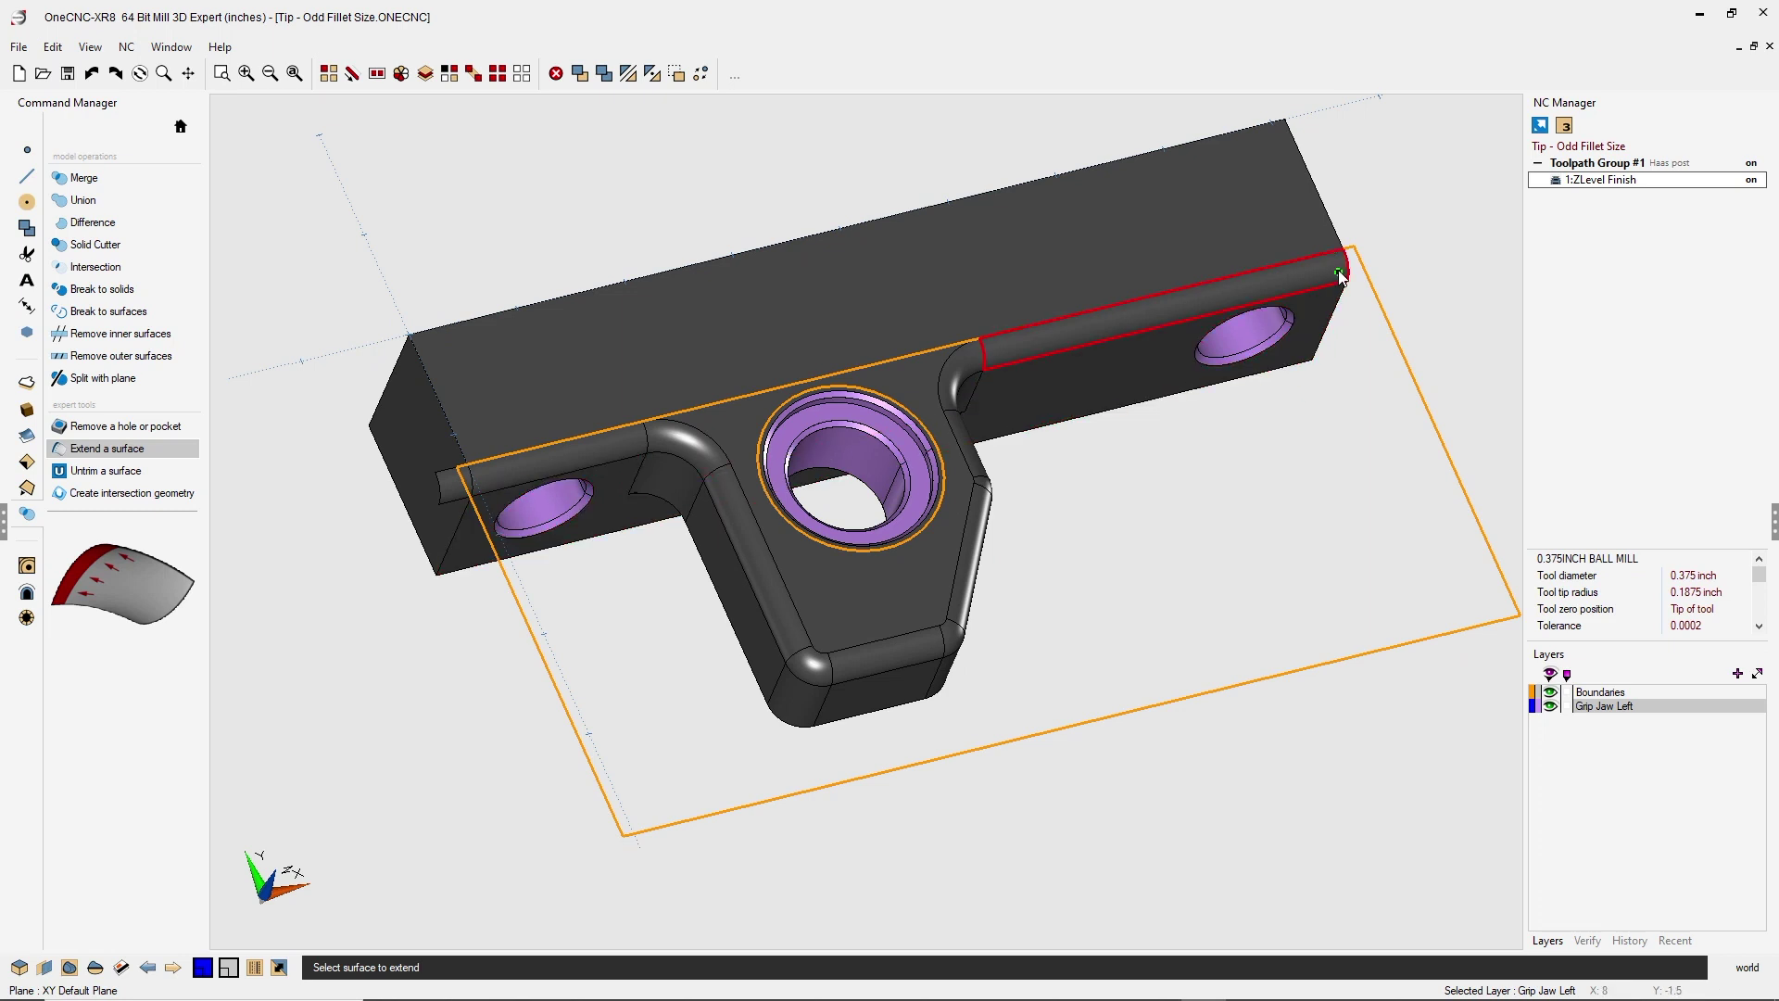
{"action": "left_click", "coordinate": [1341, 272]}
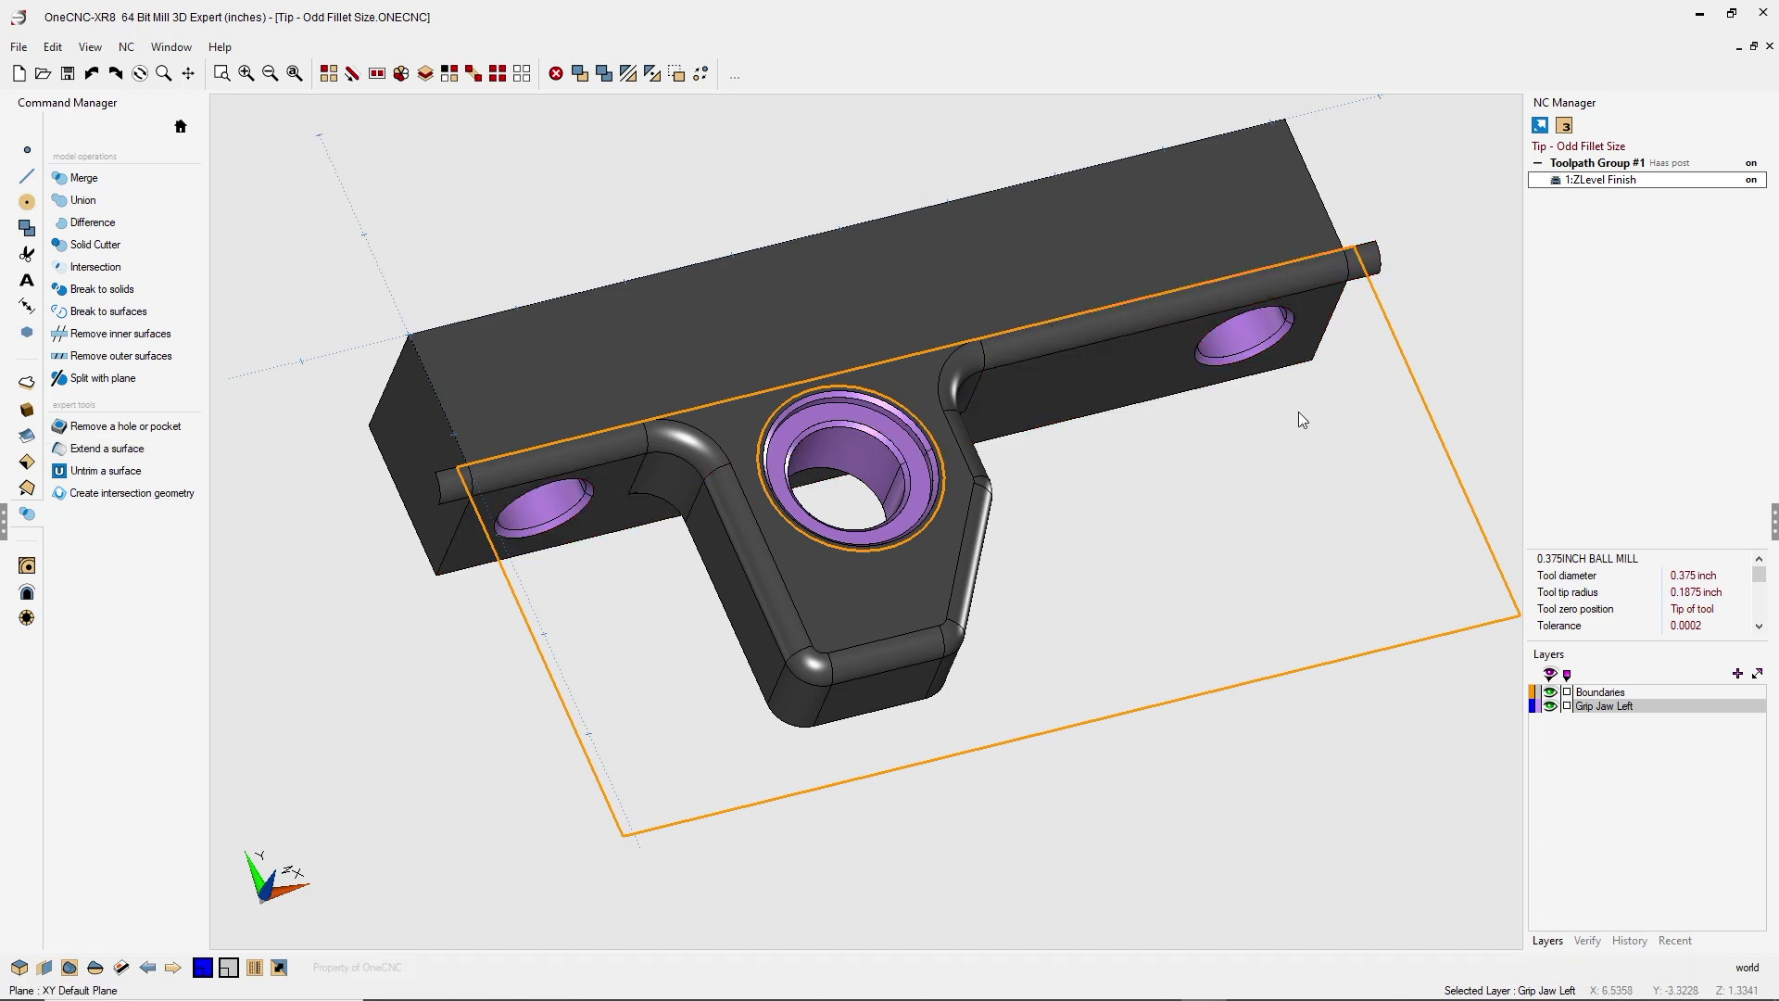
- Repick Path on 1:ZLevel Finish, keeping the ball mill, clearance, depth and boundary settings unchanged
{"action": "right_click", "coordinate": [1607, 181]}
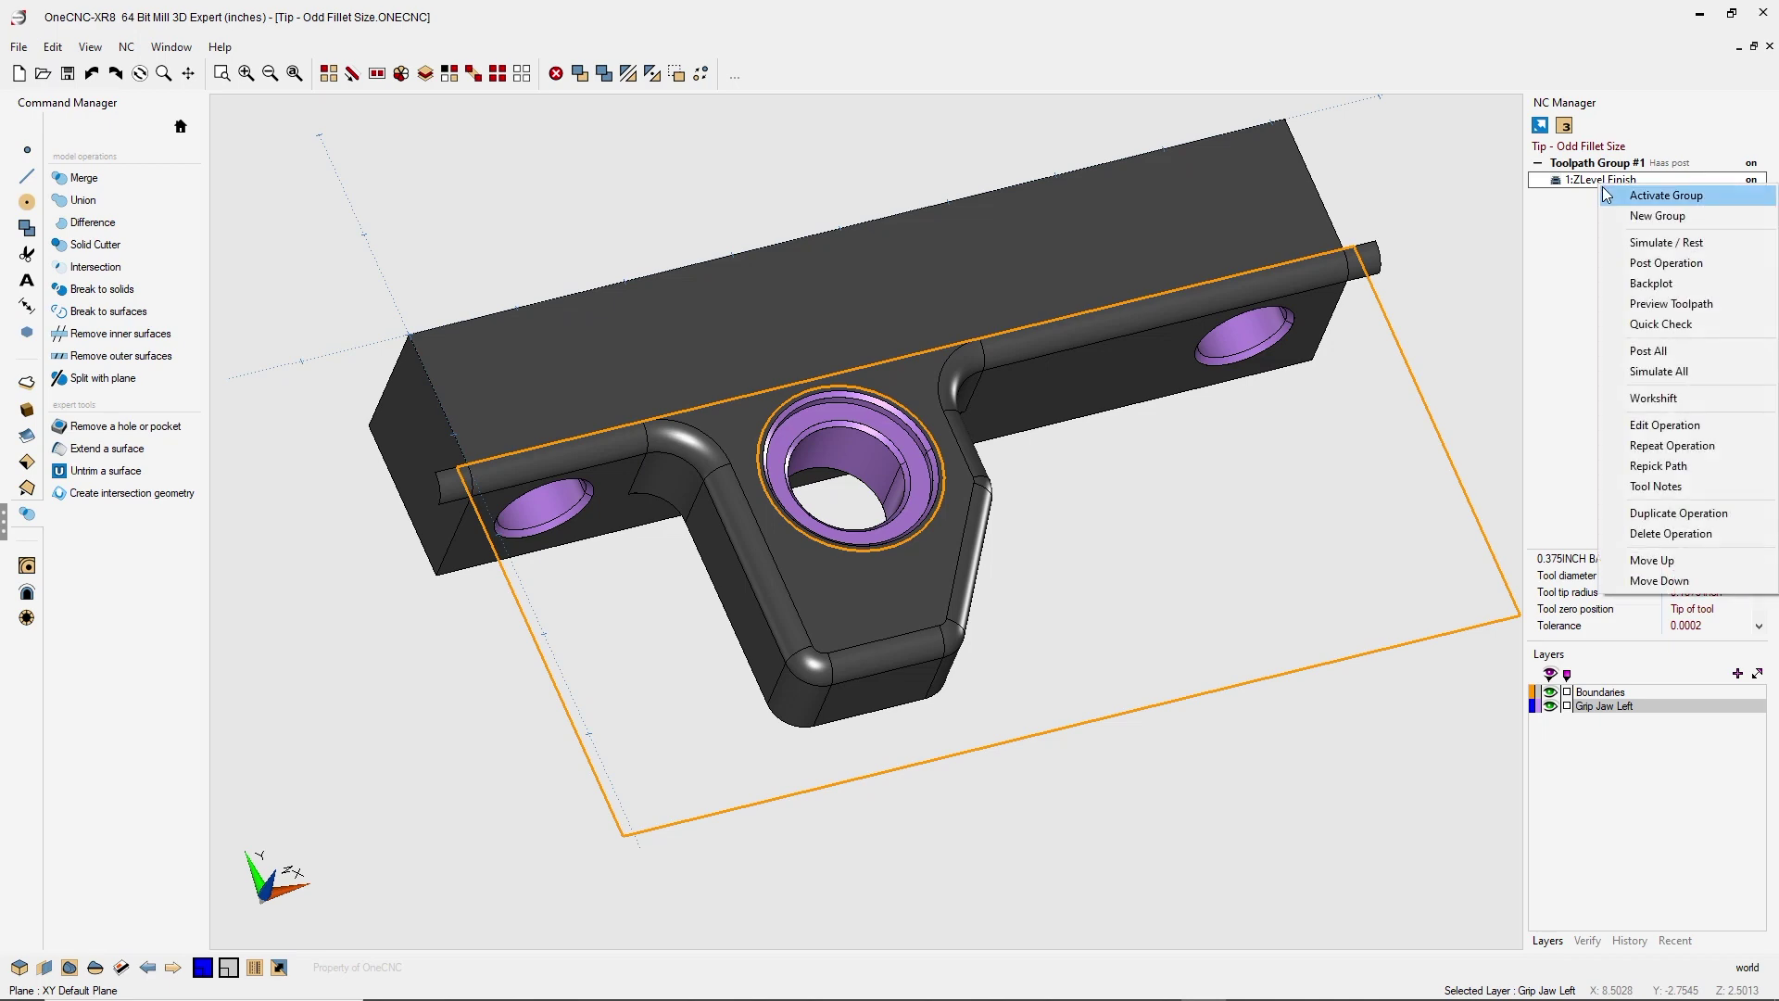
{"action": "left_click", "coordinate": [1675, 466]}
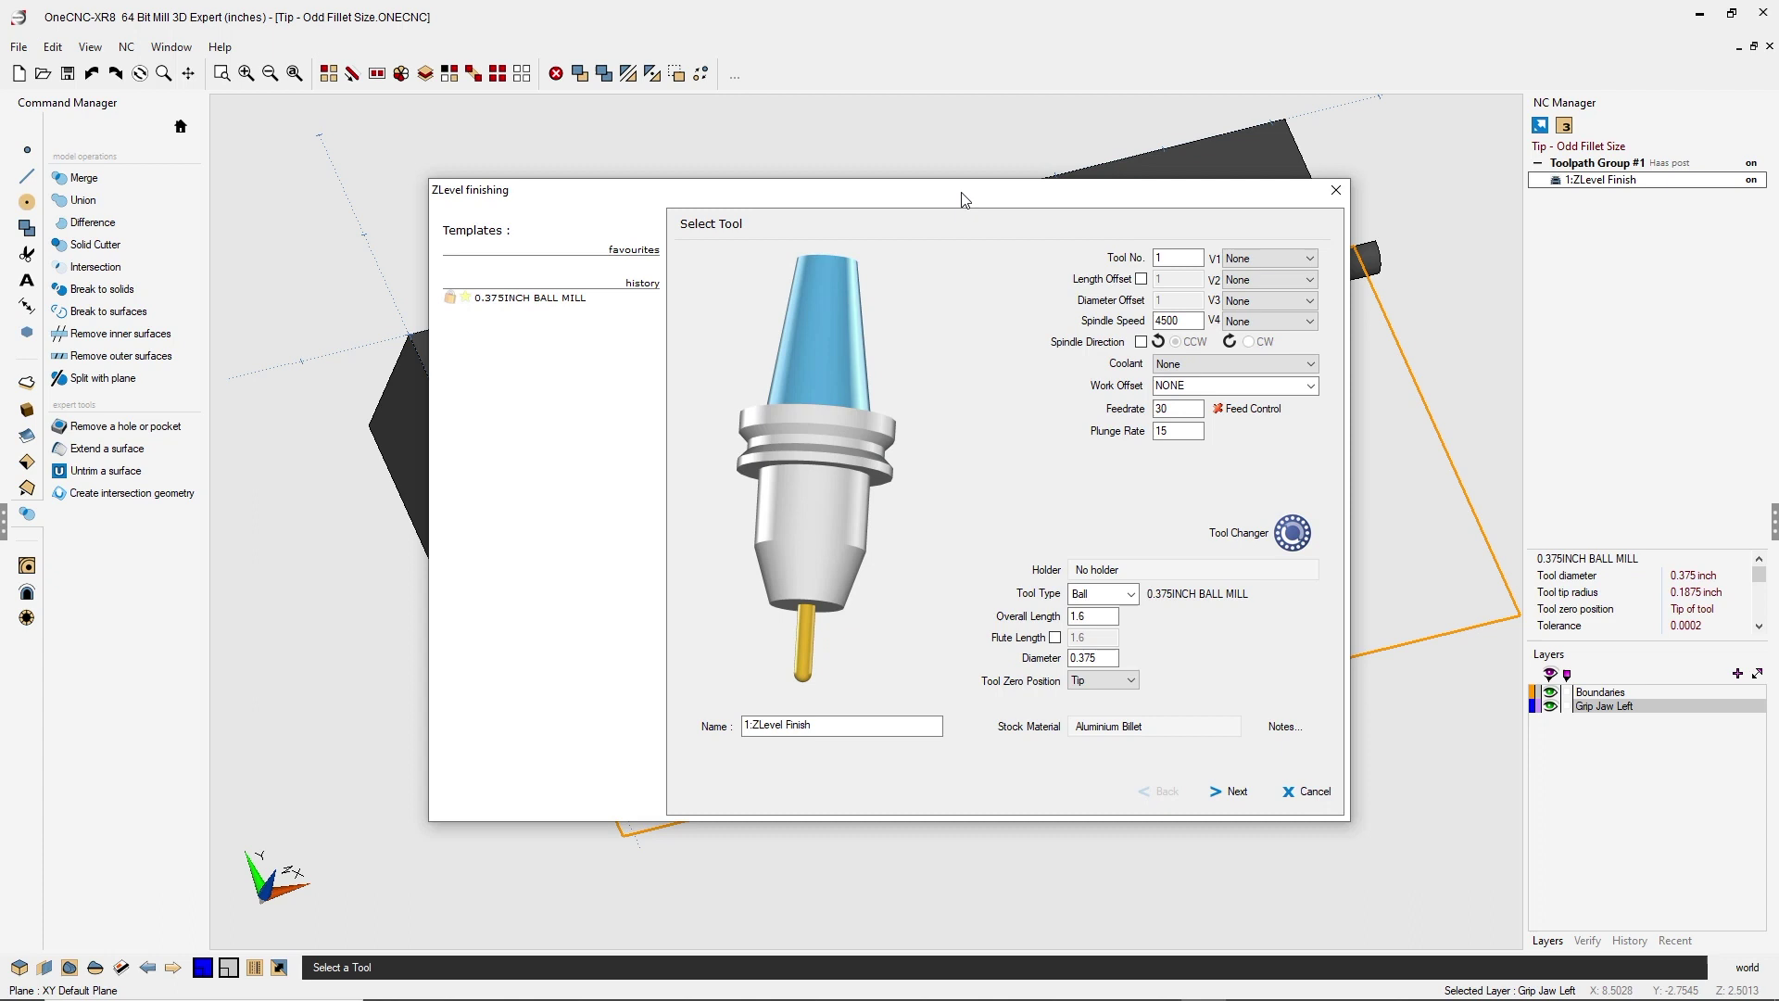
{"action": "left_click_drag", "start_coordinate": [965, 191], "coordinate": [705, 107]}
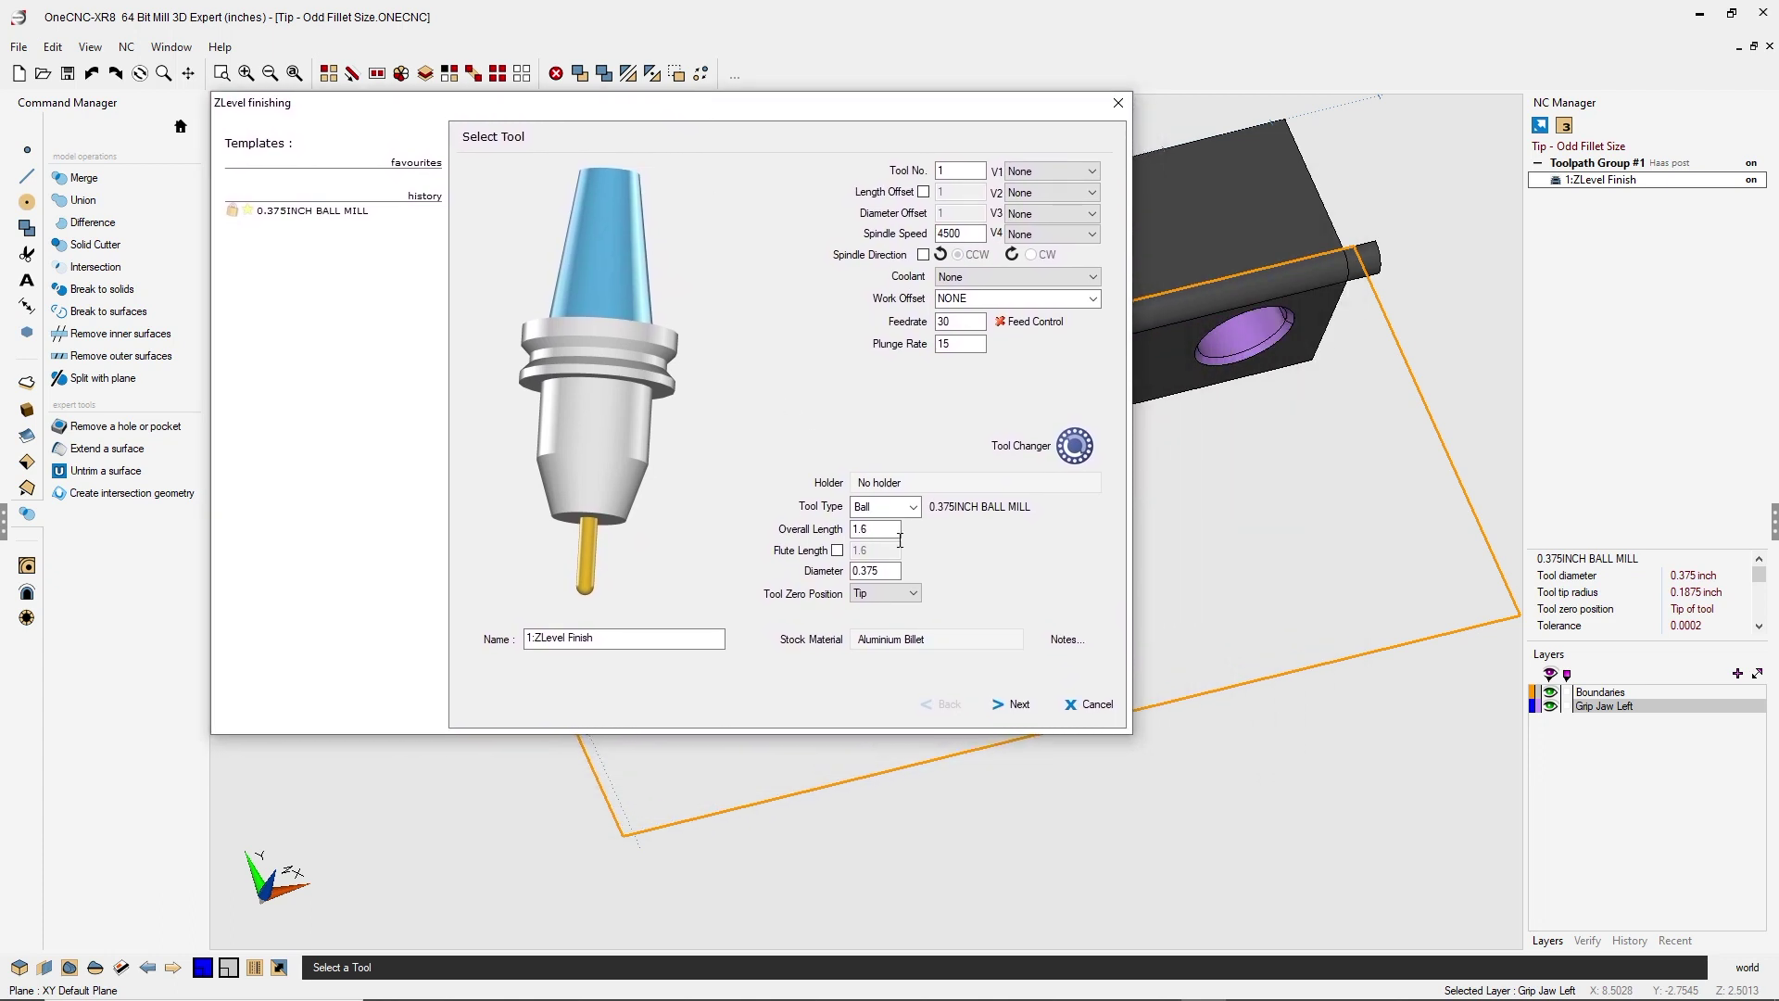
{"action": "left_click", "coordinate": [1019, 706]}
{"action": "left_click", "coordinate": [1020, 705]}
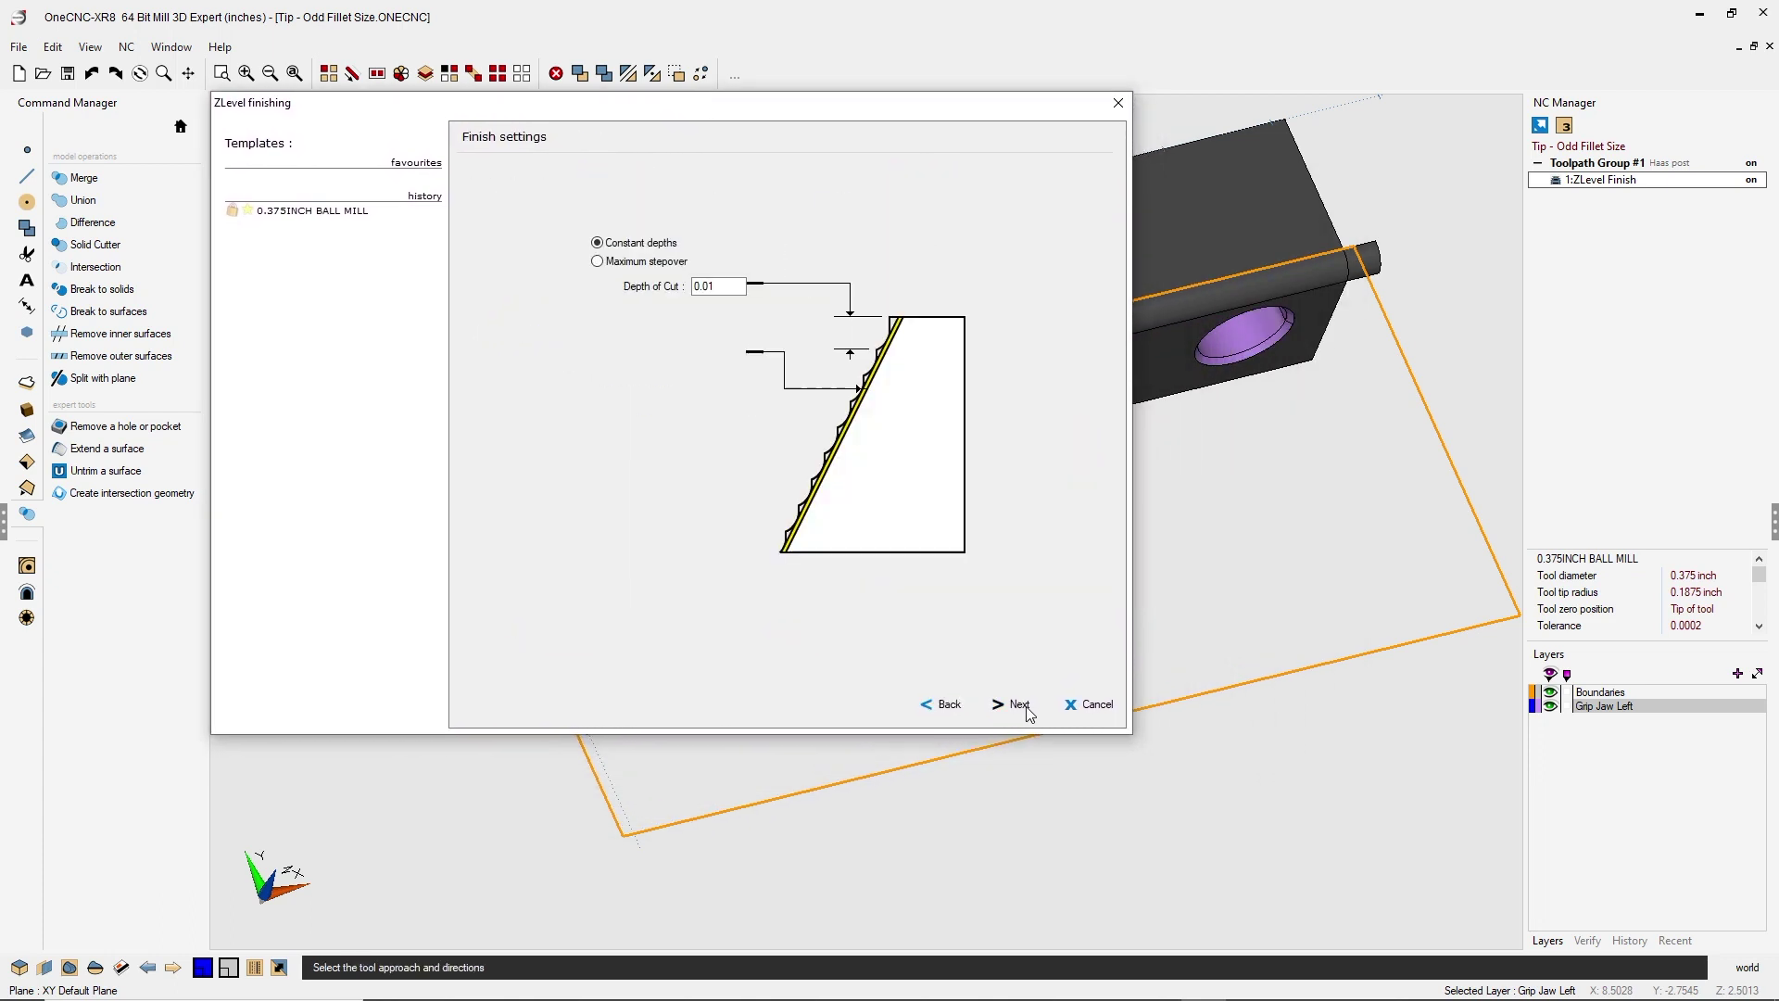
{"action": "left_click", "coordinate": [1020, 705]}
{"action": "left_click", "coordinate": [1019, 705]}
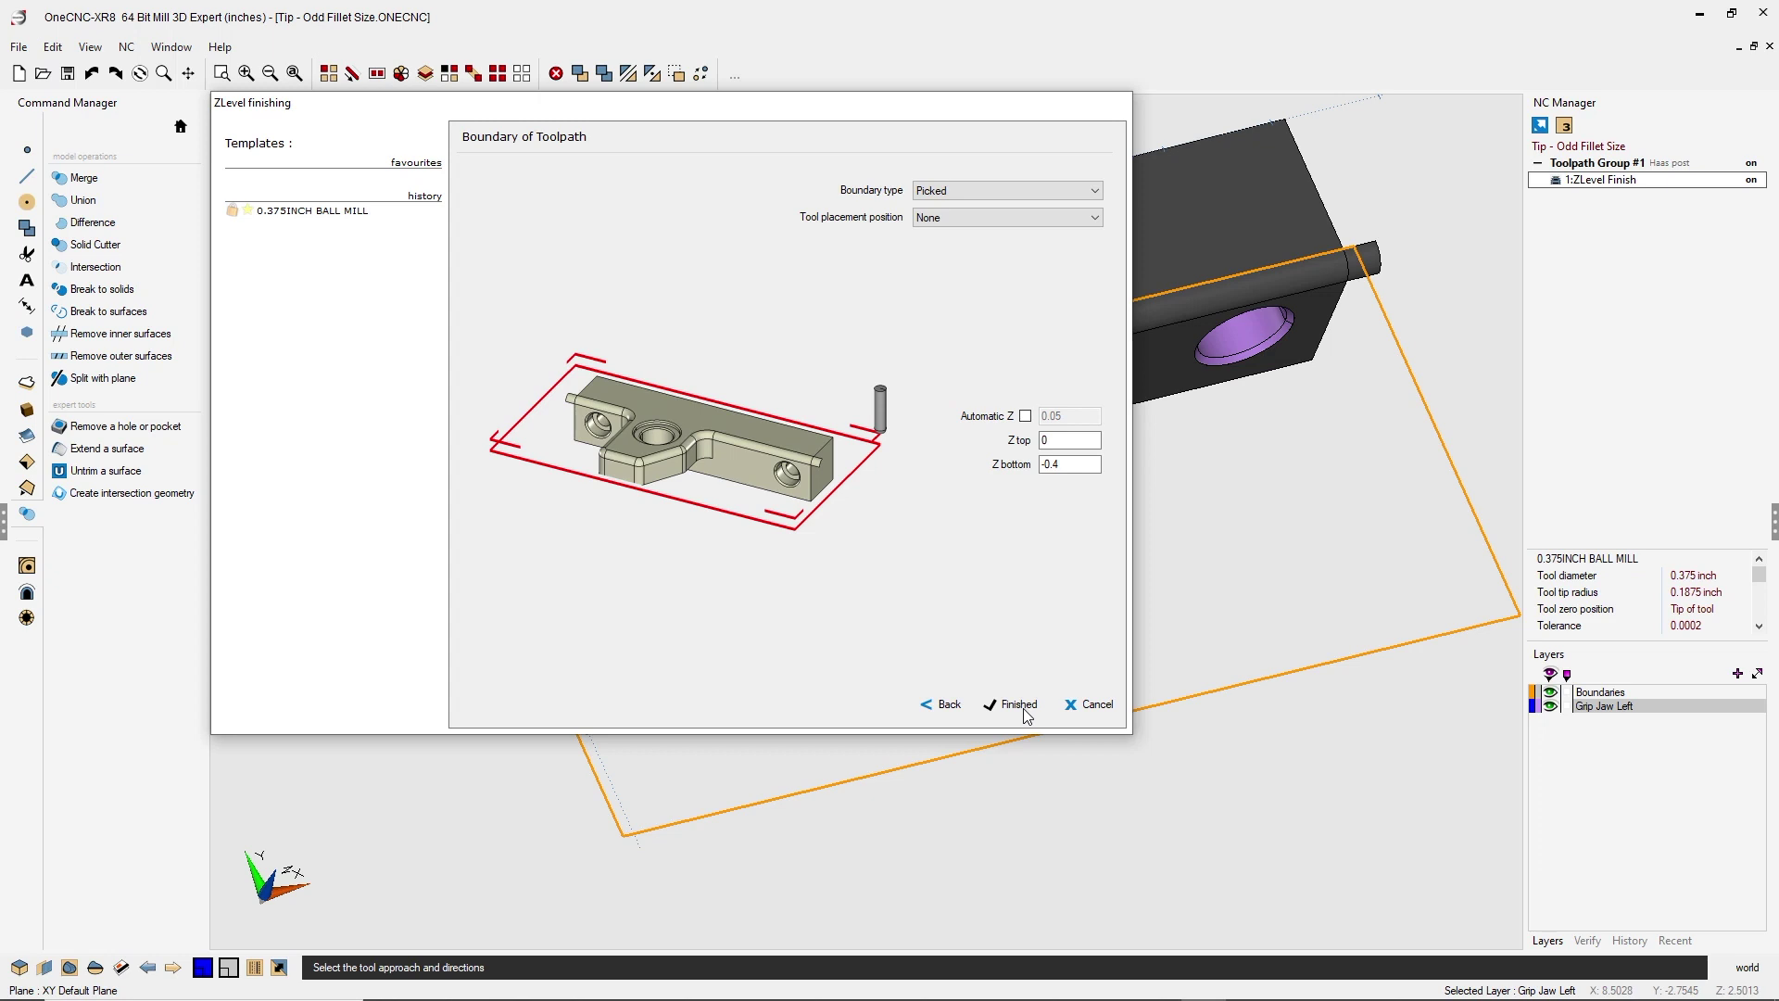
{"action": "left_click", "coordinate": [1019, 705]}
{"action": "left_click_drag", "start_coordinate": [879, 474], "coordinate": [362, 128]}
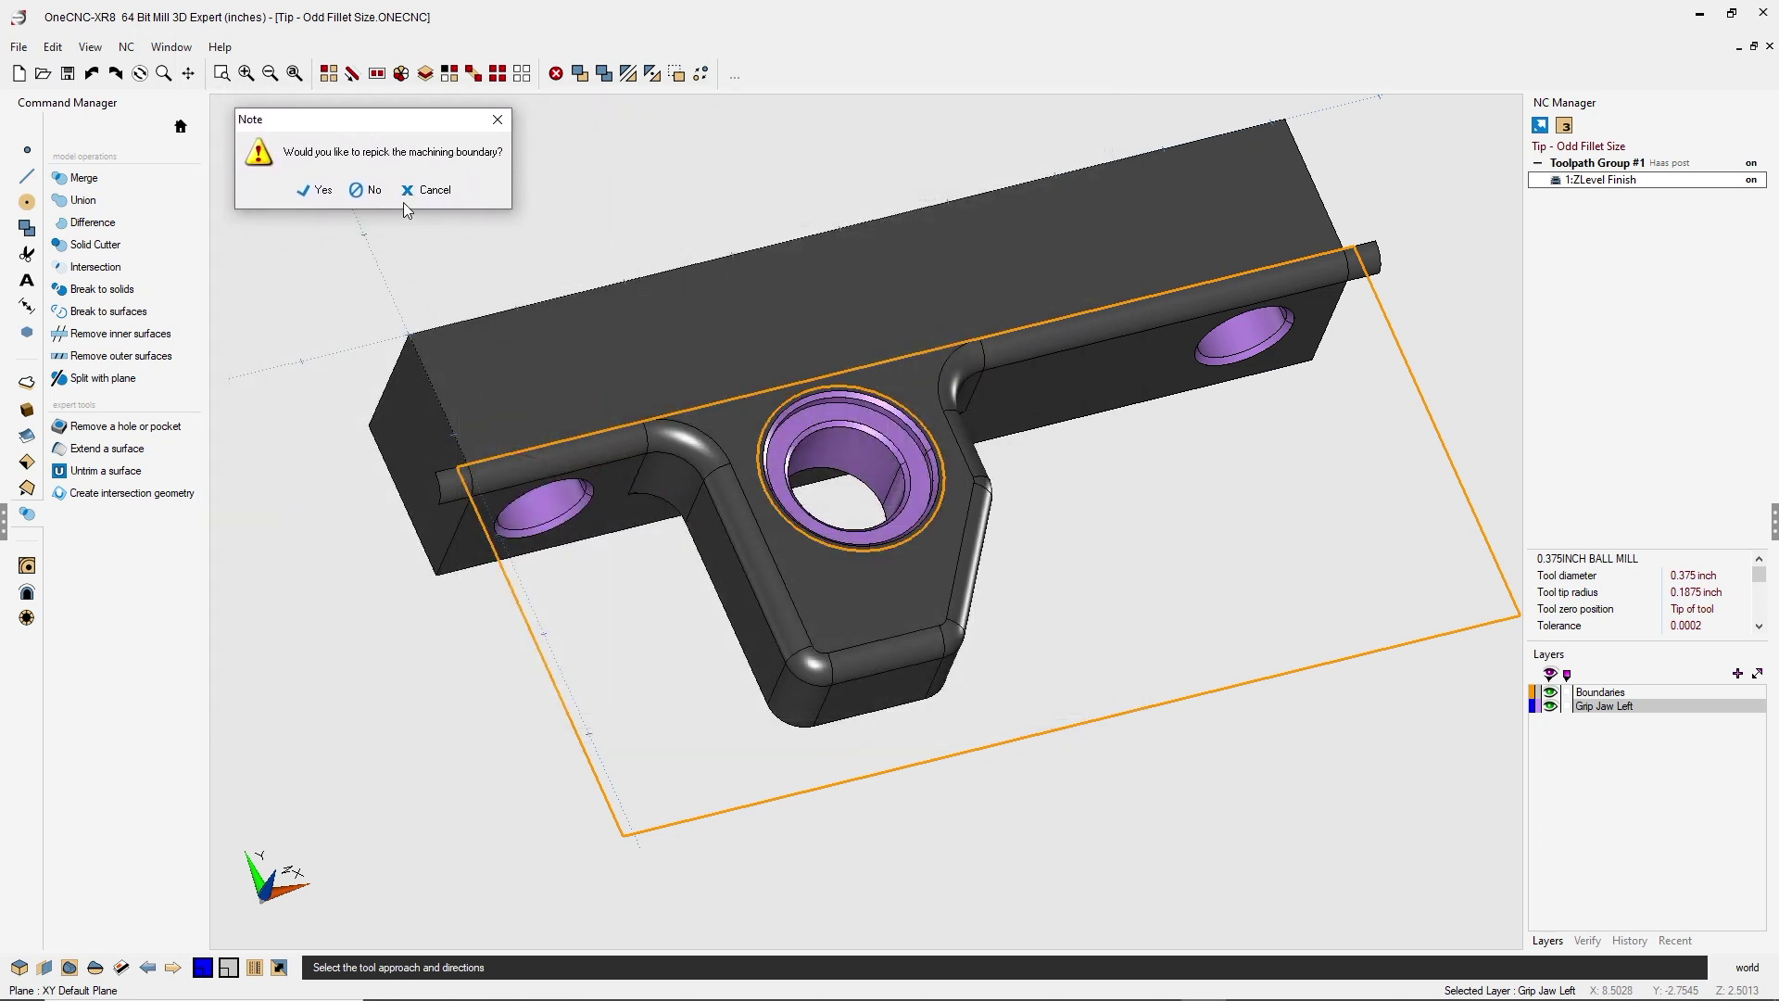
- Keep the existing boundary so the ZLevel Finish toolpath recalculates, then zoom in on the part
{"action": "left_click", "coordinate": [369, 191]}
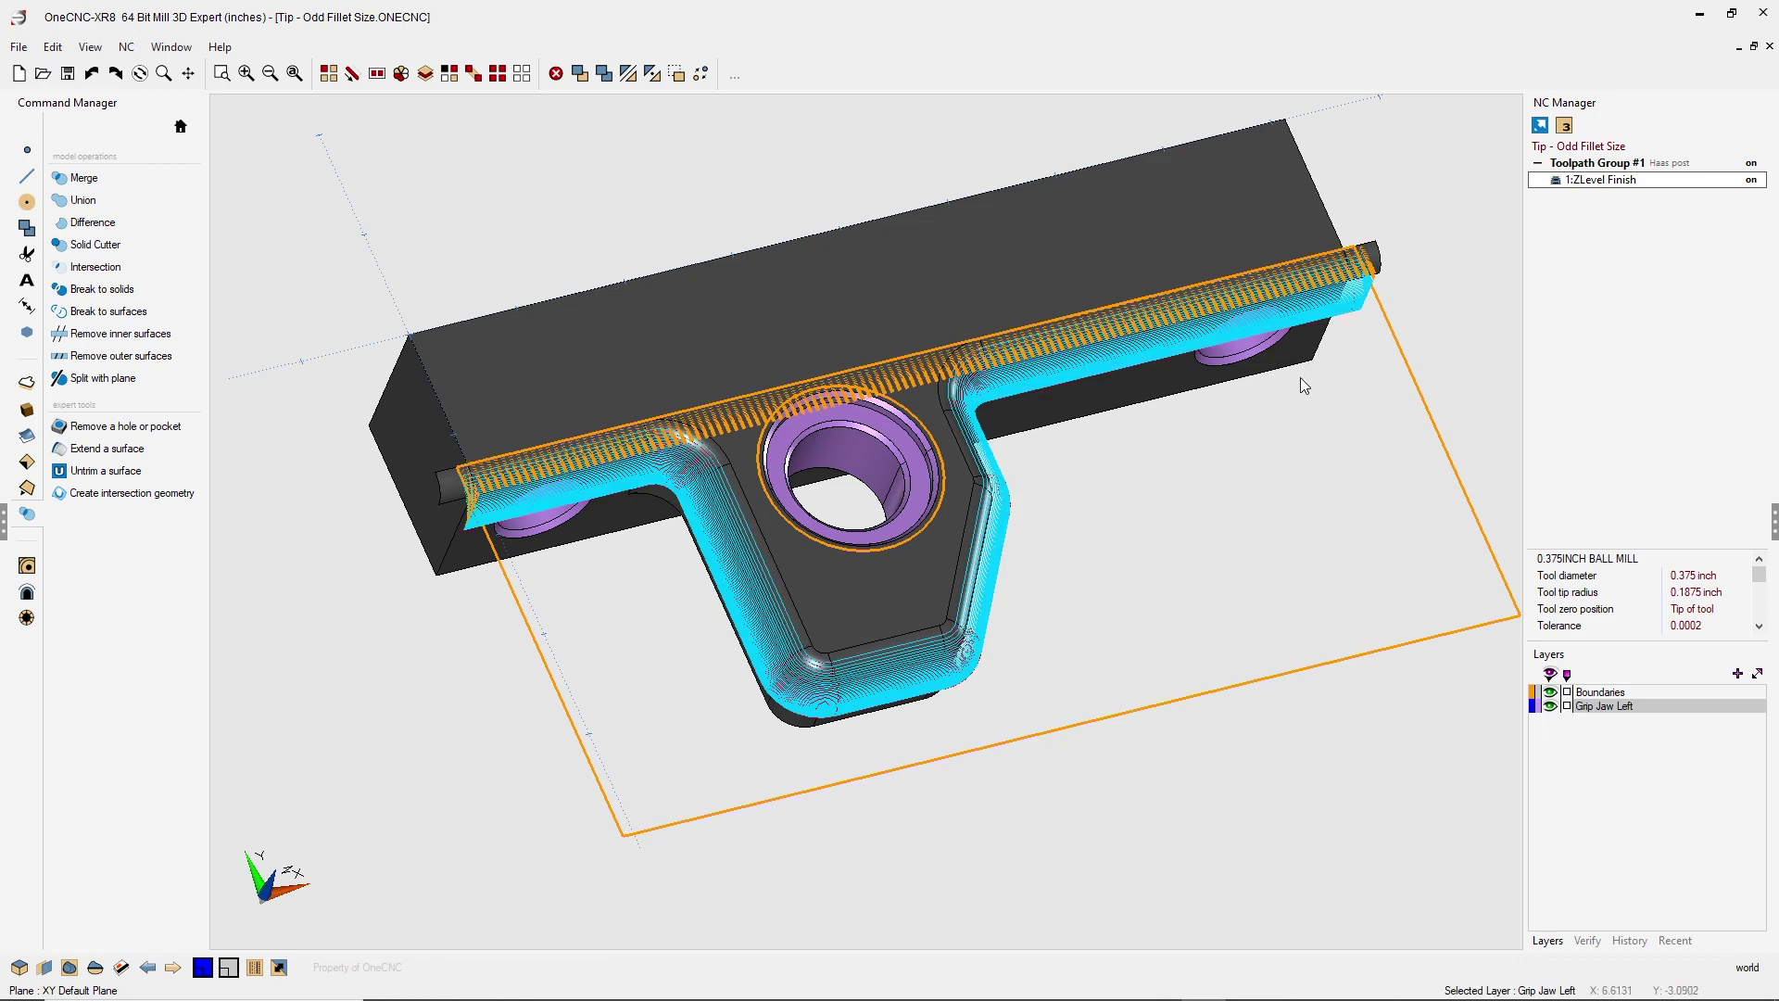
{"action": "scroll", "coordinate": [1278, 417], "scroll_direction": "up", "scroll_amount": 3}
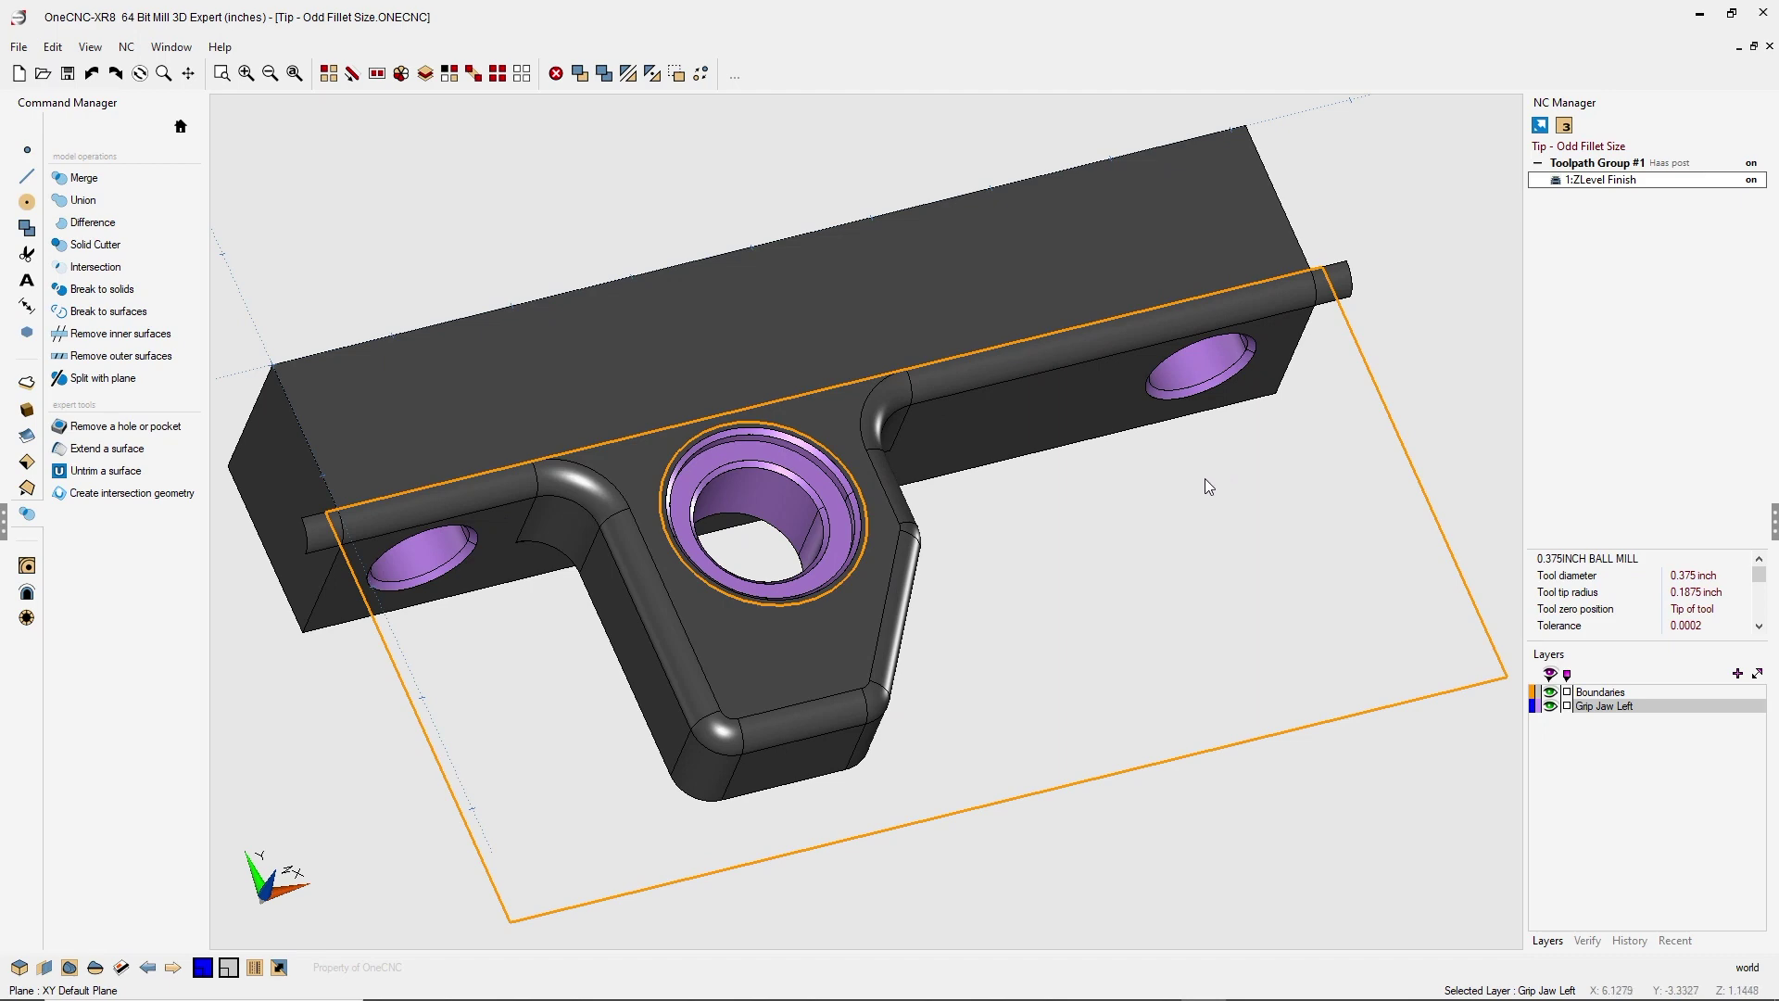